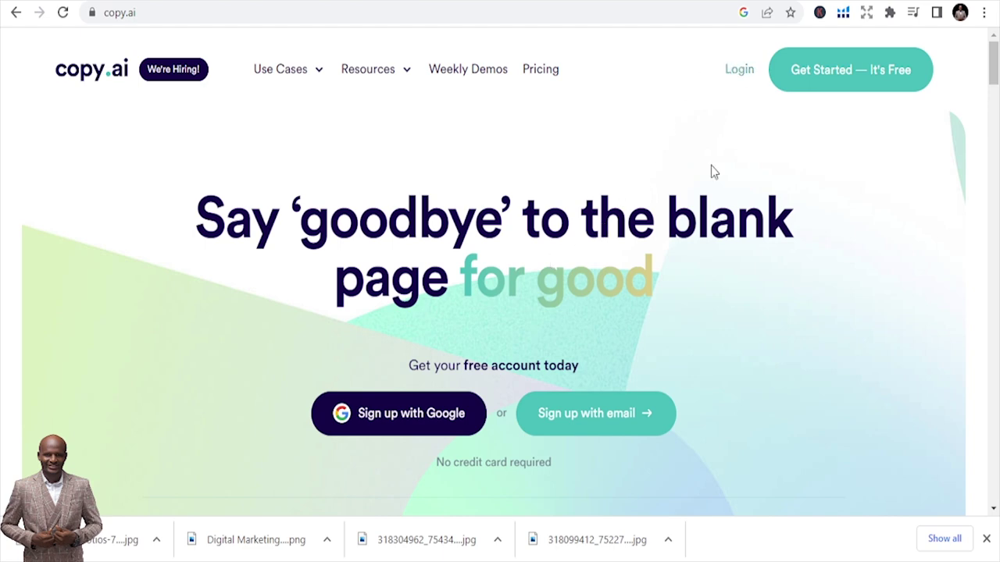
Log in to the Copy.ai account from the homepage
scroll(692, 216, "down", 7)
scroll(654, 294, "down", 6)
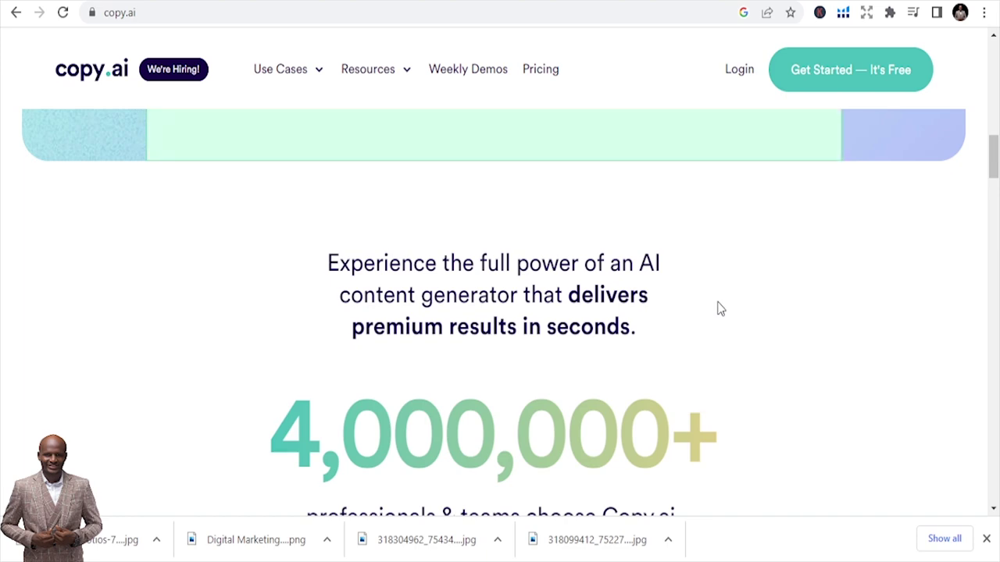
scroll(726, 317, "up", 10)
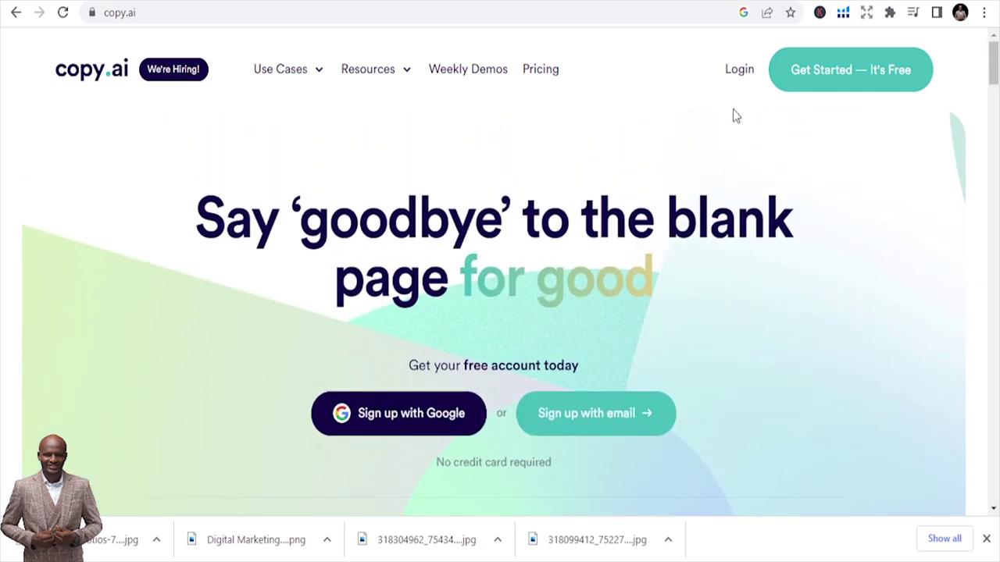
left_click(737, 72)
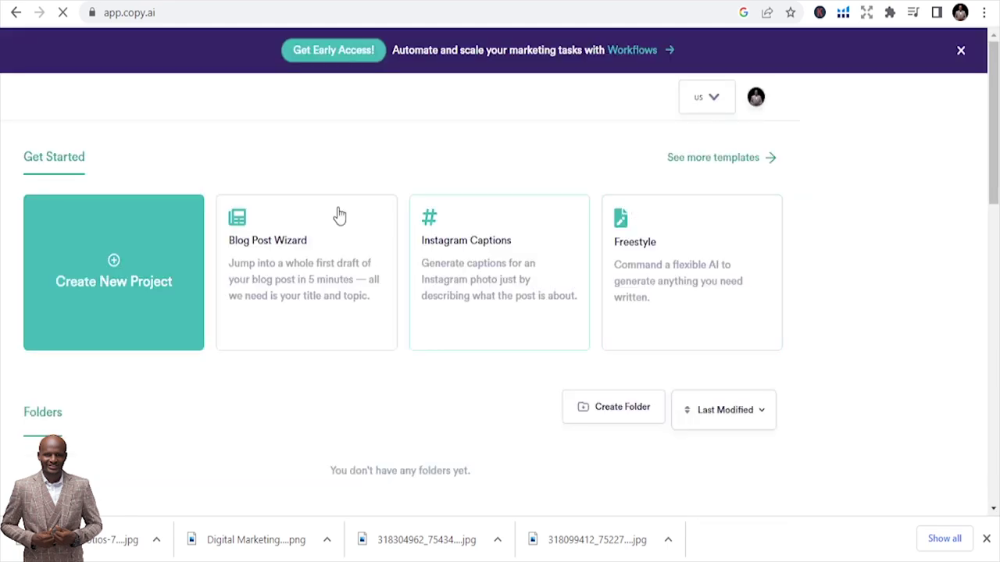
Expand the Startup Tools and Blog Tools categories in the sidebar Tools list
scroll(781, 266, "down", 3)
scroll(680, 241, "up", 3)
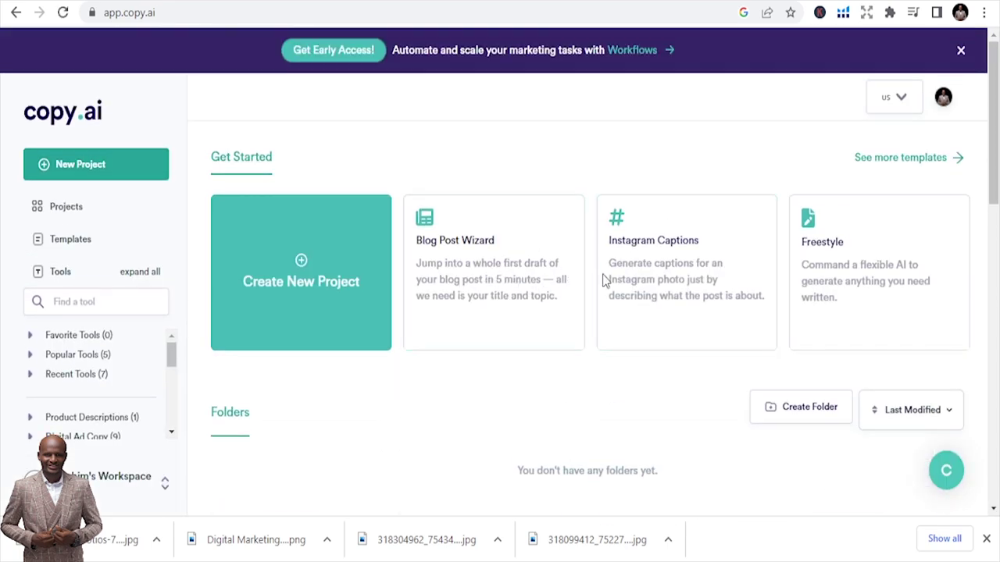
scroll(425, 269, "down", 1)
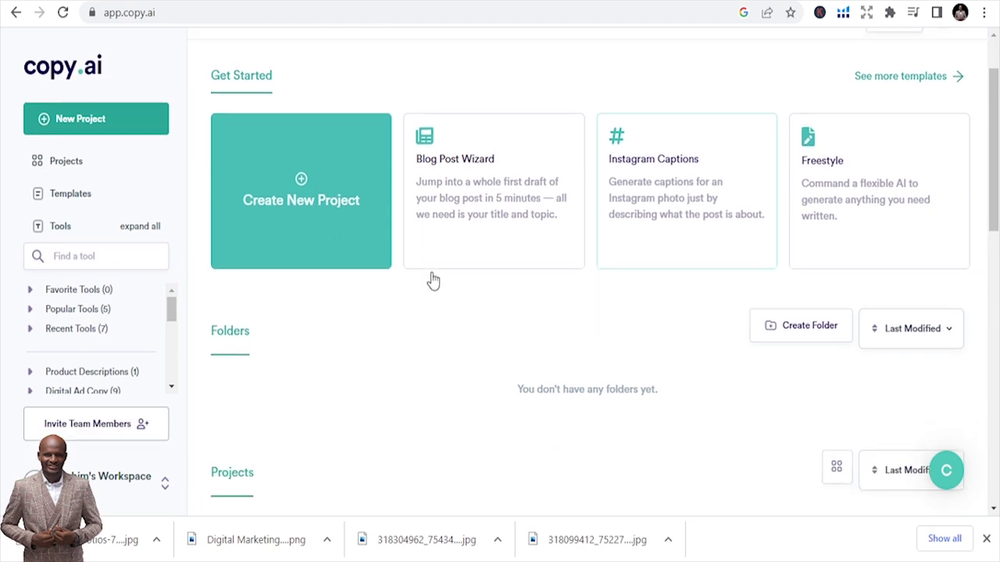
scroll(136, 341, "down", 5)
scroll(110, 347, "up", 3)
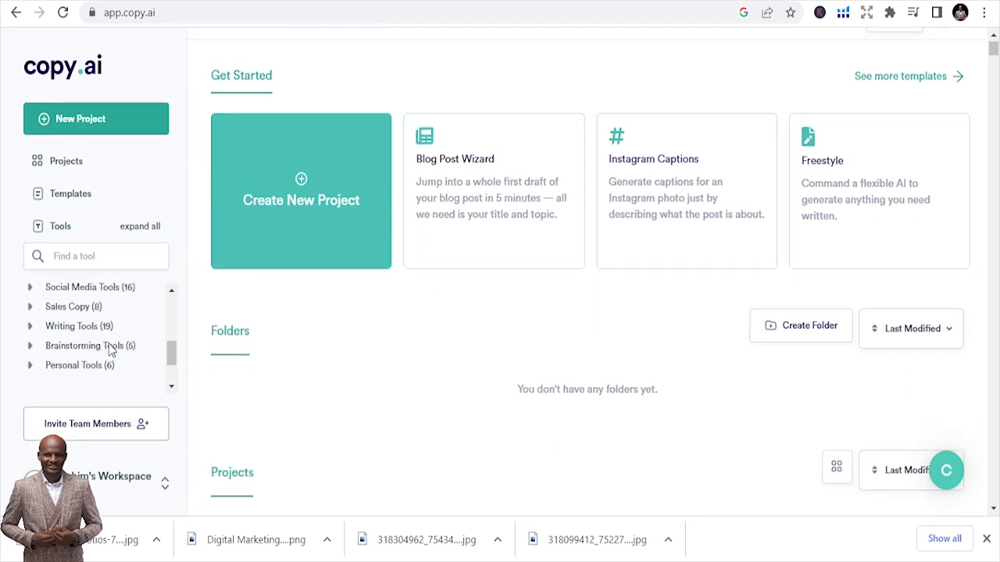
scroll(106, 349, "up", 1)
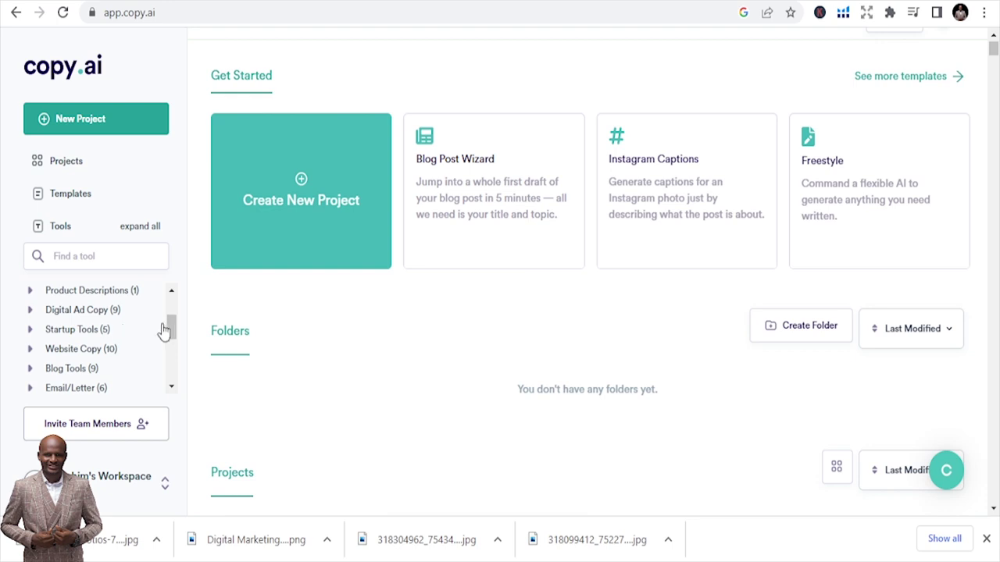
left_click(30, 331)
scroll(96, 354, "down", 1)
scroll(117, 344, "down", 2)
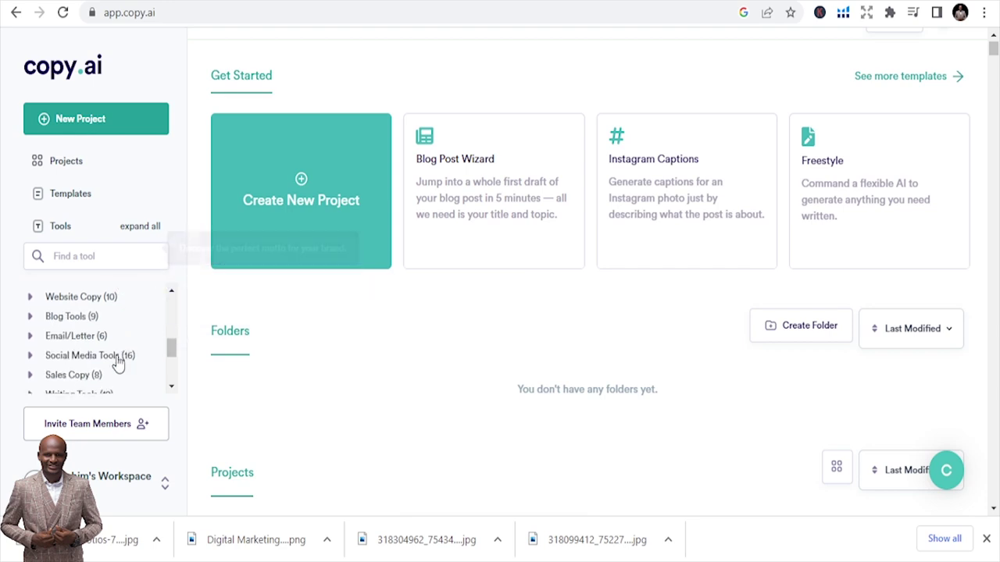
left_click(30, 316)
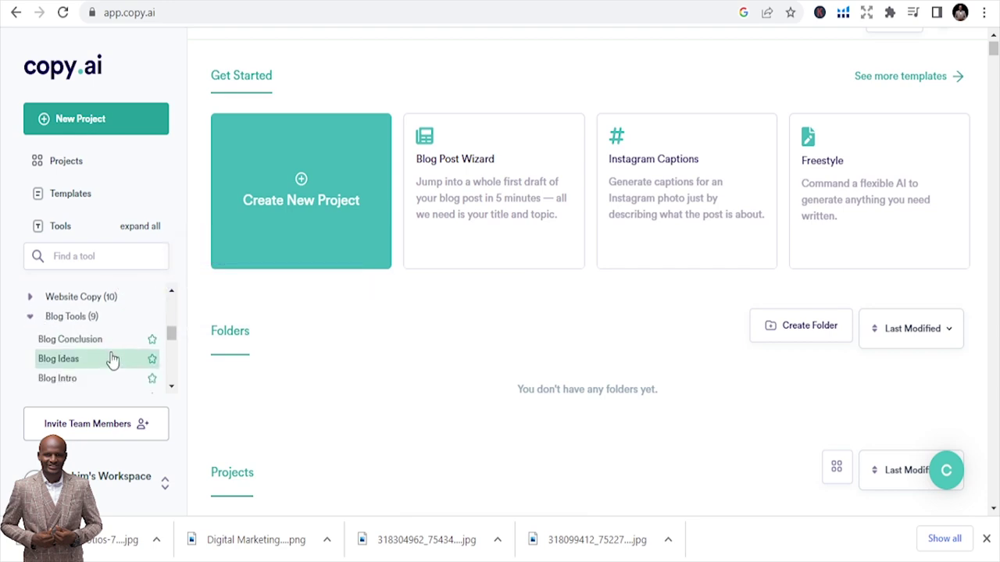
scroll(111, 358, "down", 1)
scroll(112, 359, "down", 3)
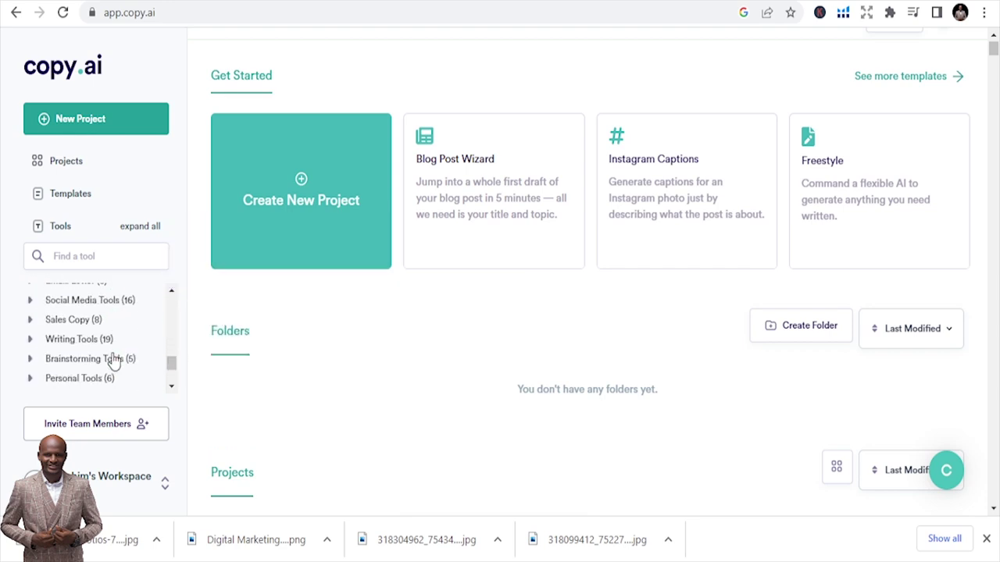
scroll(121, 351, "down", 2)
scroll(121, 350, "up", 3)
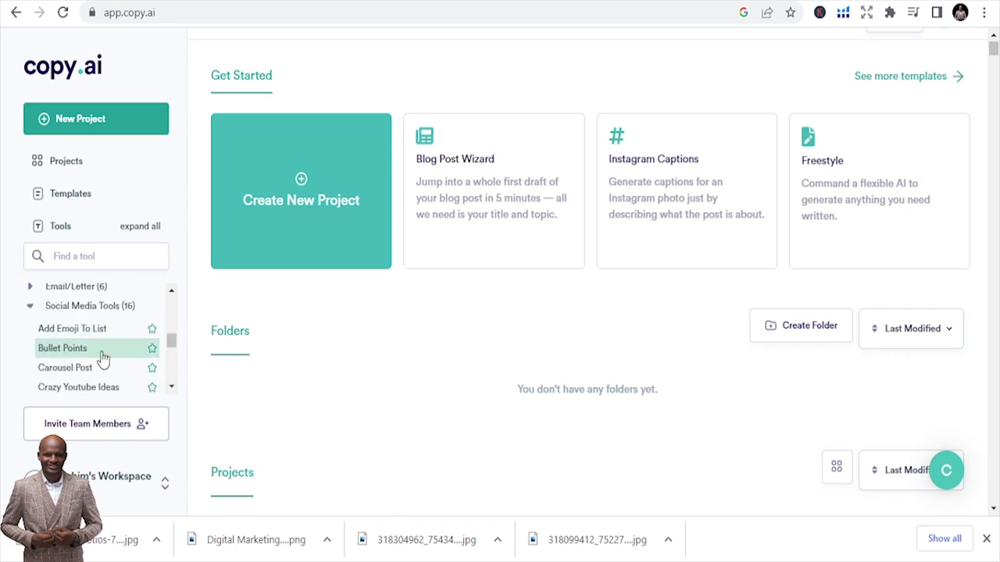
scroll(101, 373, "down", 1)
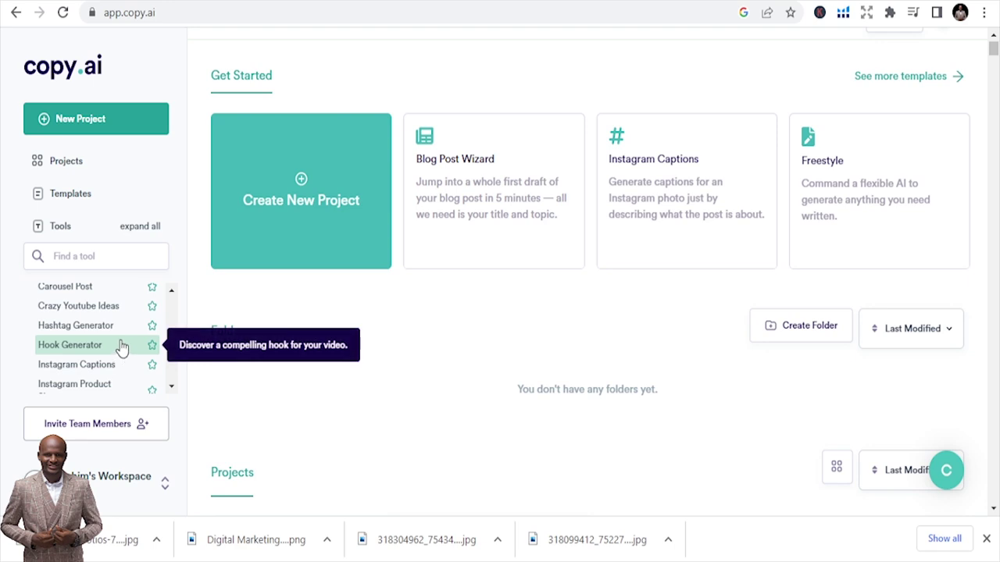
scroll(121, 348, "down", 1)
scroll(124, 351, "down", 1)
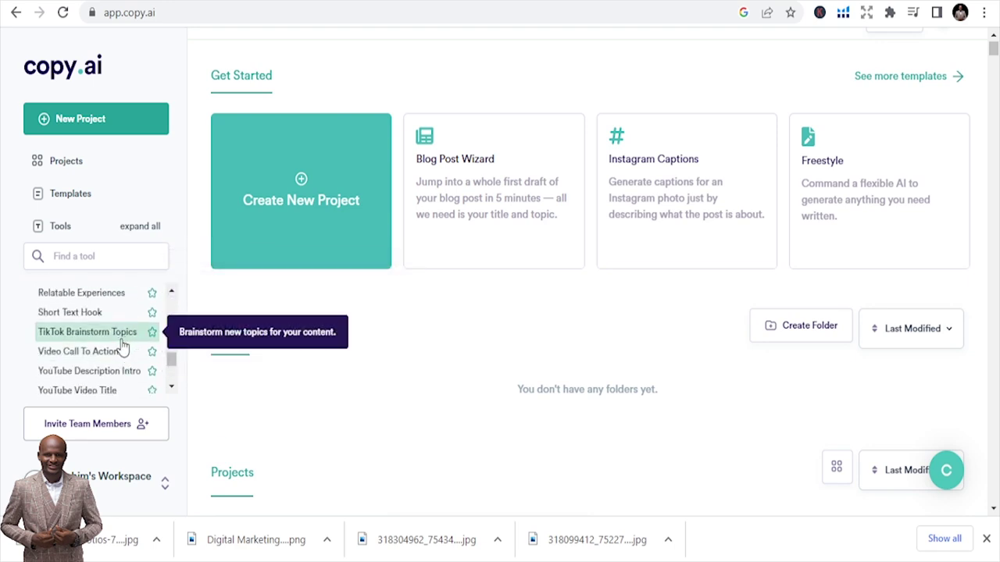
Return to the top of the dashboard and start a new Blog Post Wizard project
scroll(124, 374, "up", 1)
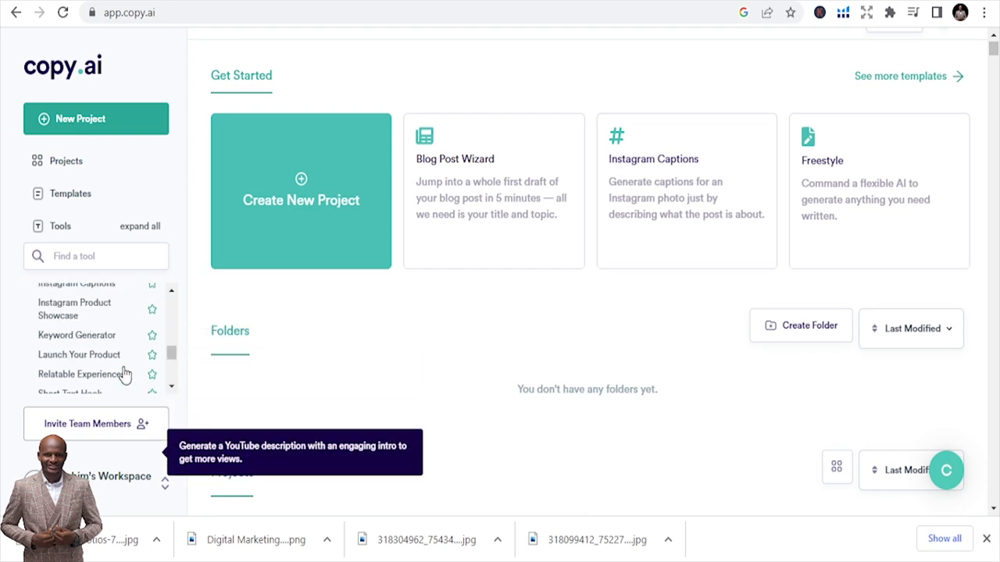
scroll(124, 373, "up", 1)
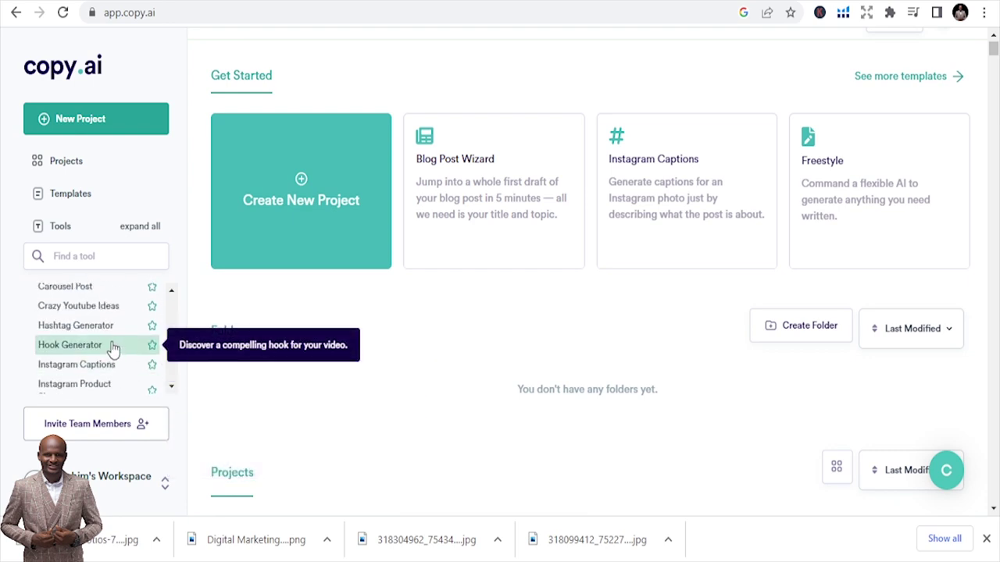
scroll(113, 347, "up", 2)
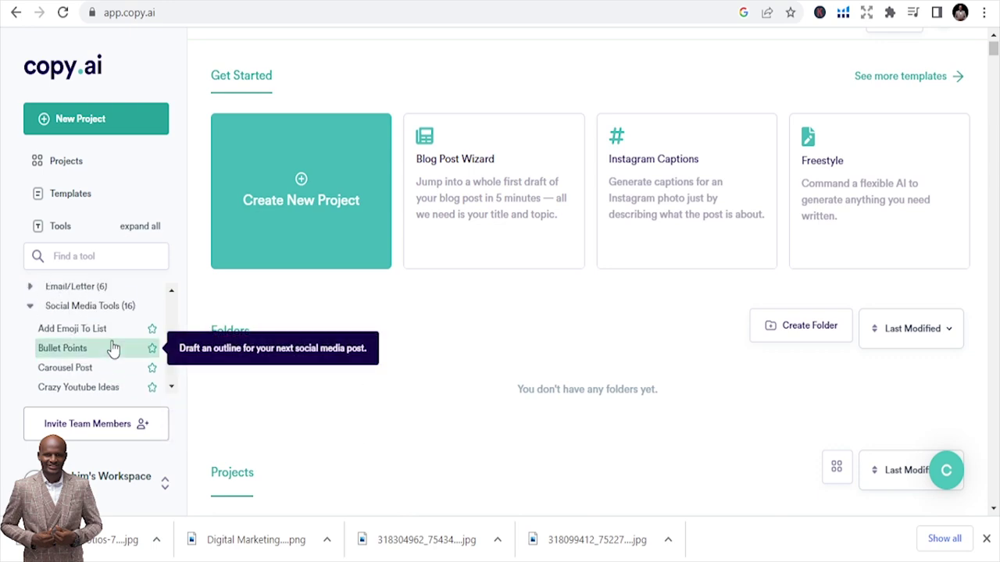
scroll(113, 347, "up", 1)
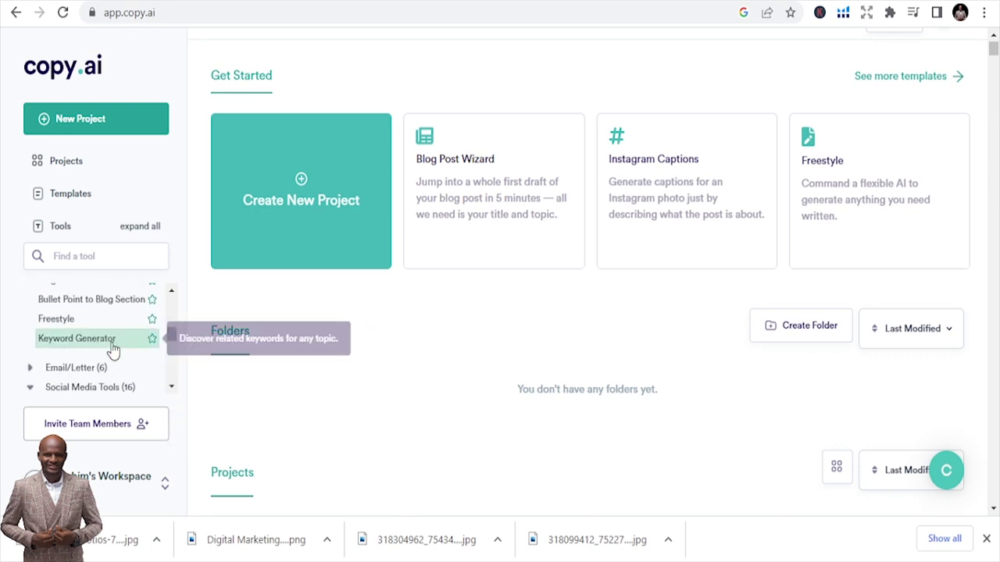
scroll(113, 349, "up", 1)
scroll(113, 351, "up", 1)
scroll(113, 351, "up", 2)
scroll(127, 352, "up", 5)
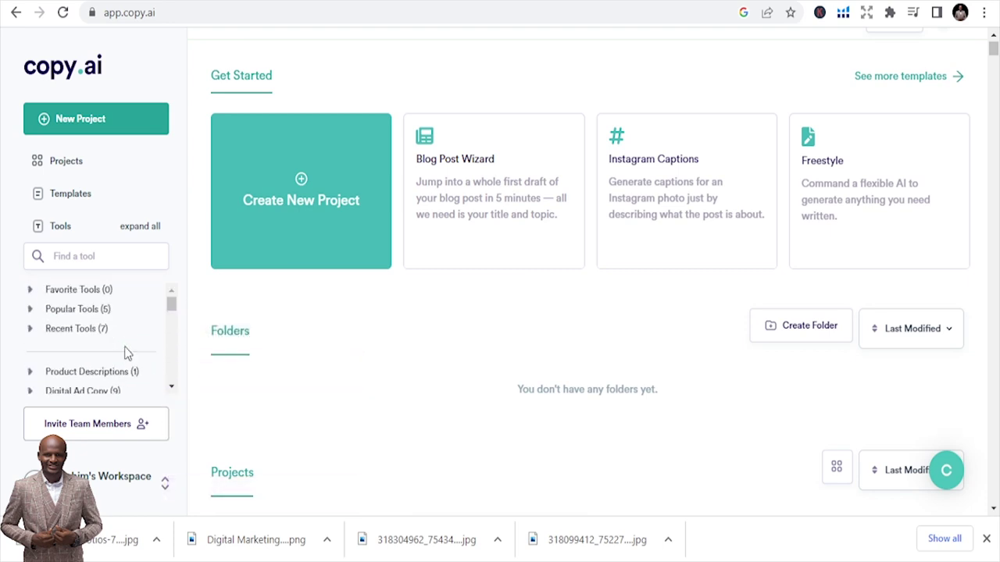
scroll(289, 303, "up", 1)
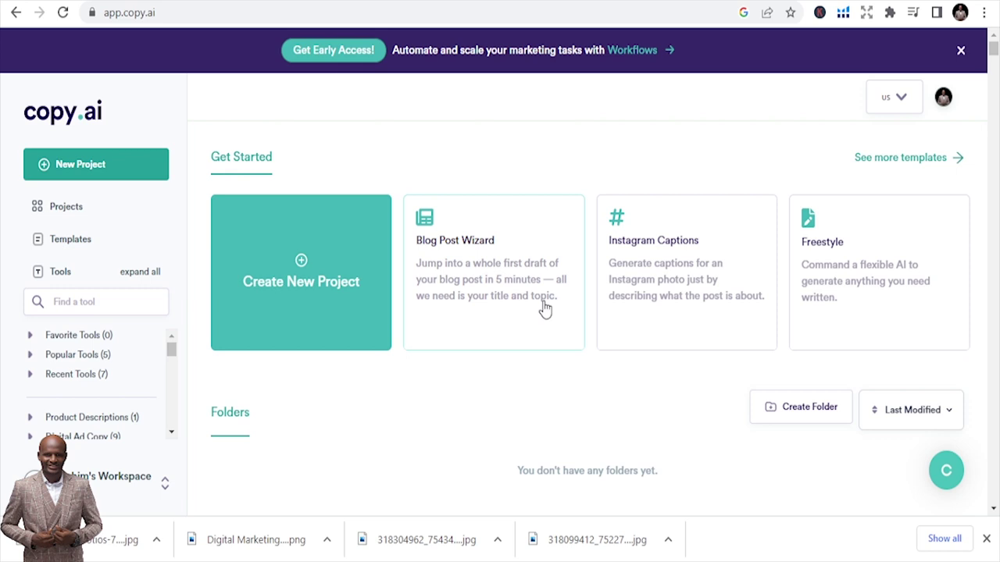
left_click(522, 237)
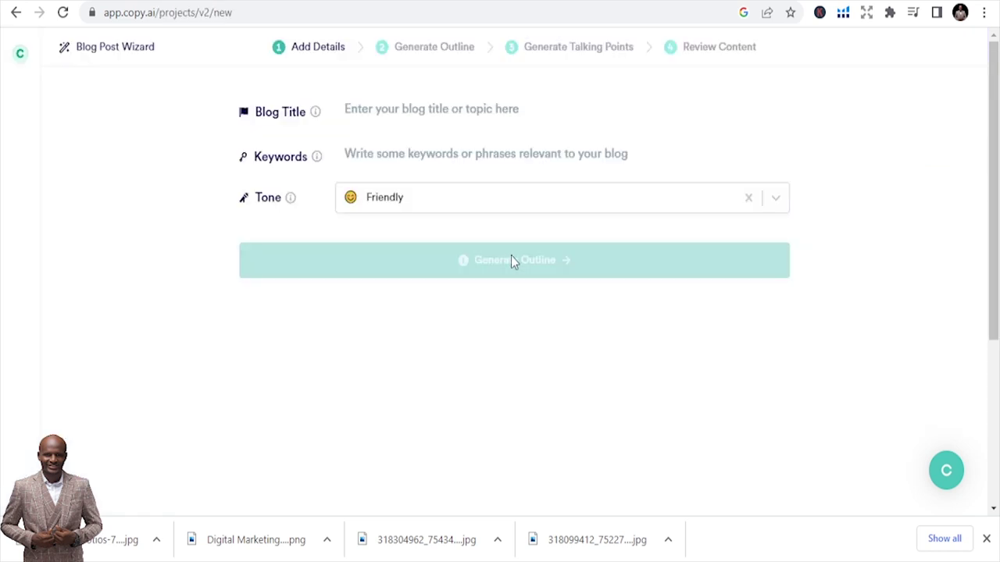
Enter blog title 'How to generate content online' and keyword 'content generation'
left_click(461, 109)
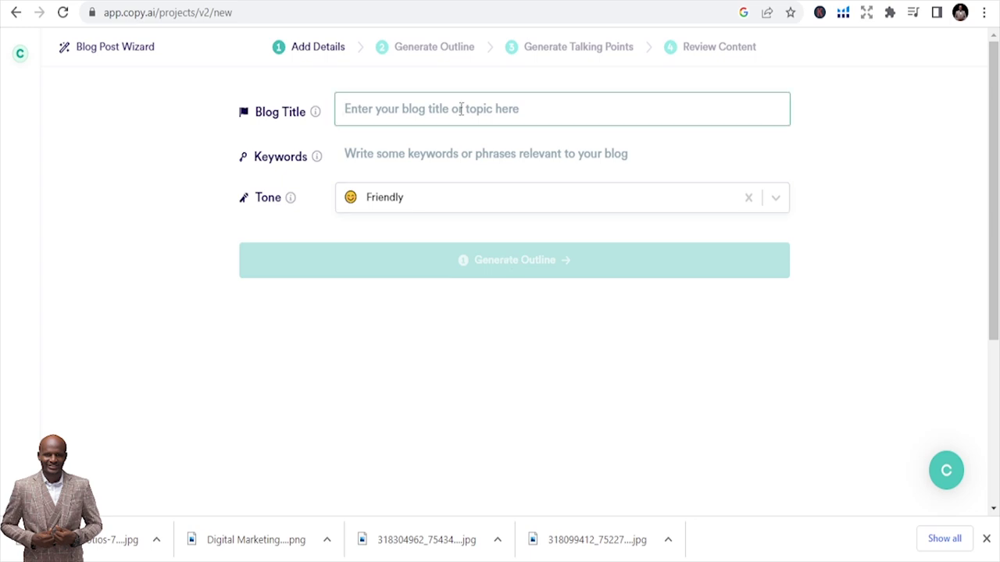
type("Ho")
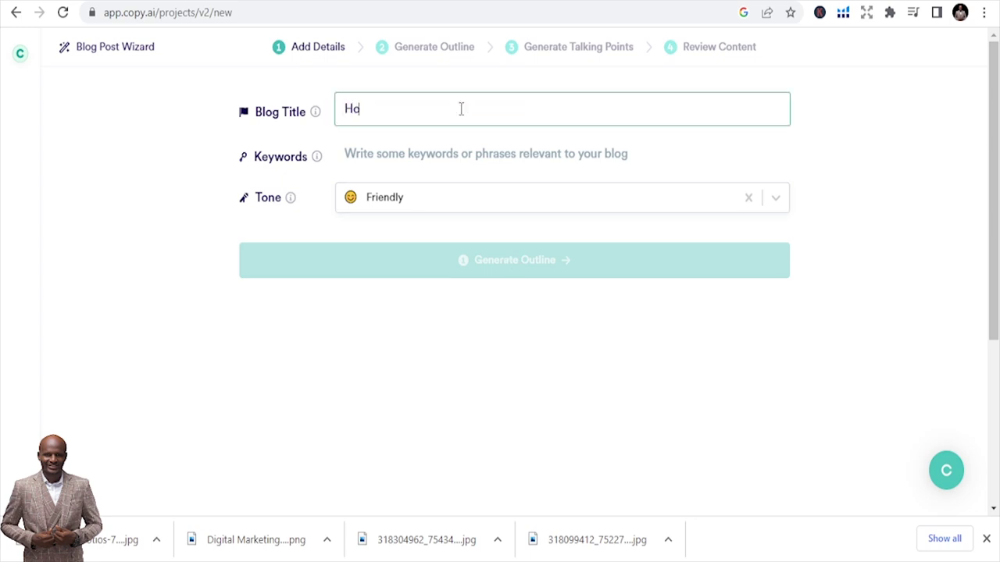
type("w to generaye")
key("BackSpace")
key("BackSpace")
key("BackSpace")
type("te content online")
left_click(495, 150)
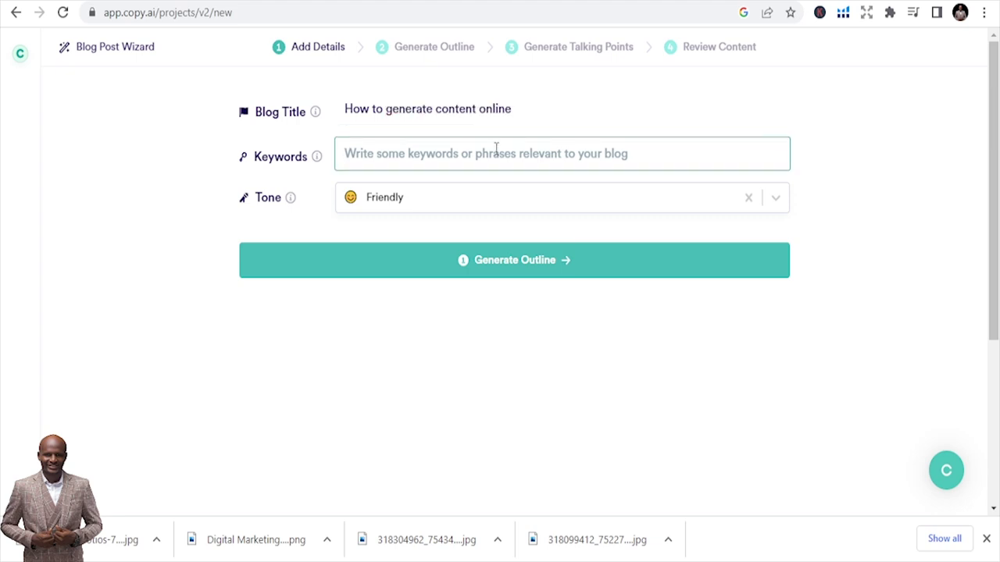
type("conten")
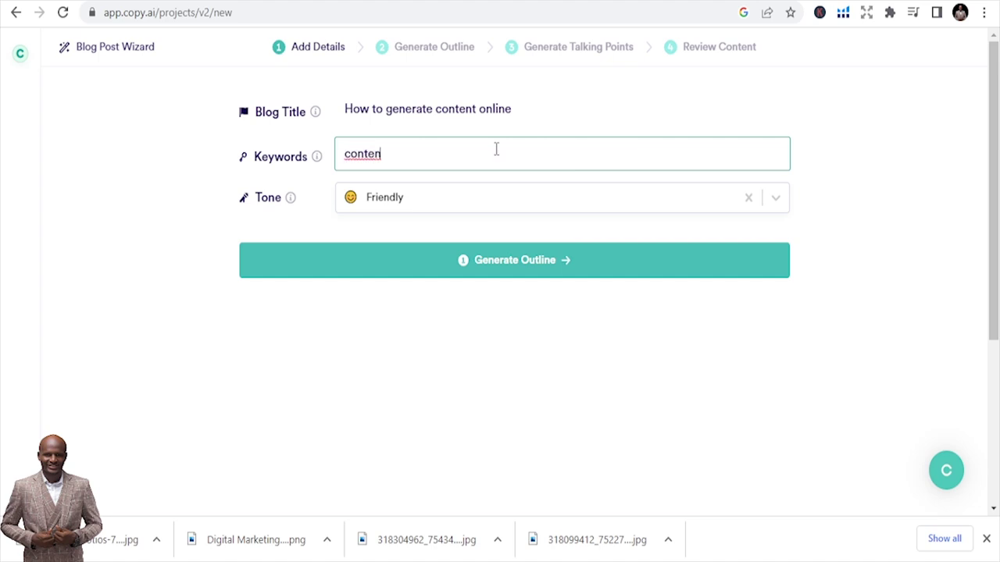
type("t generati9on")
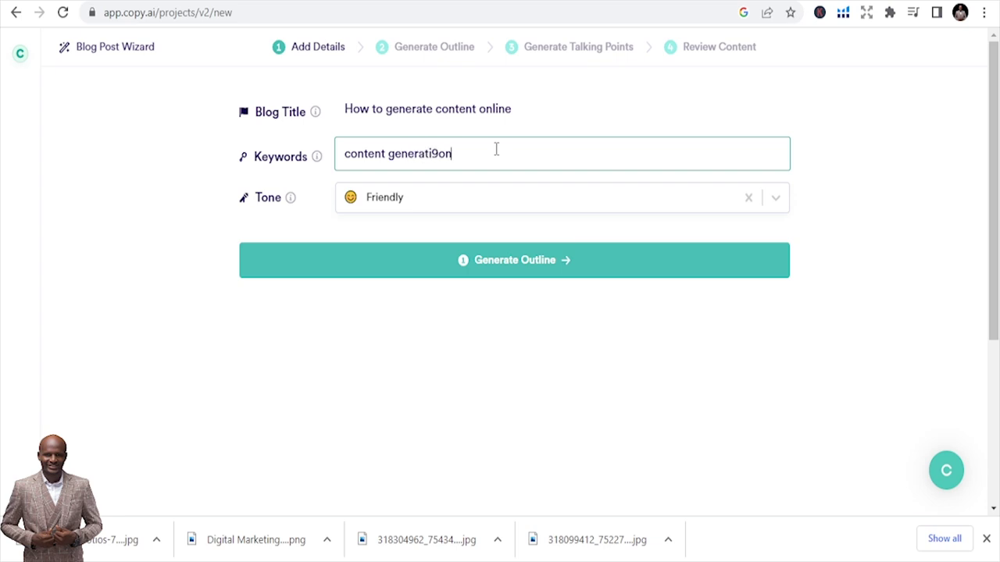
key("BackSpace")
key("BackSpace")
key("BackSpace")
type("on")
Set the tone to Professional and generate the blog outline
left_click(404, 200)
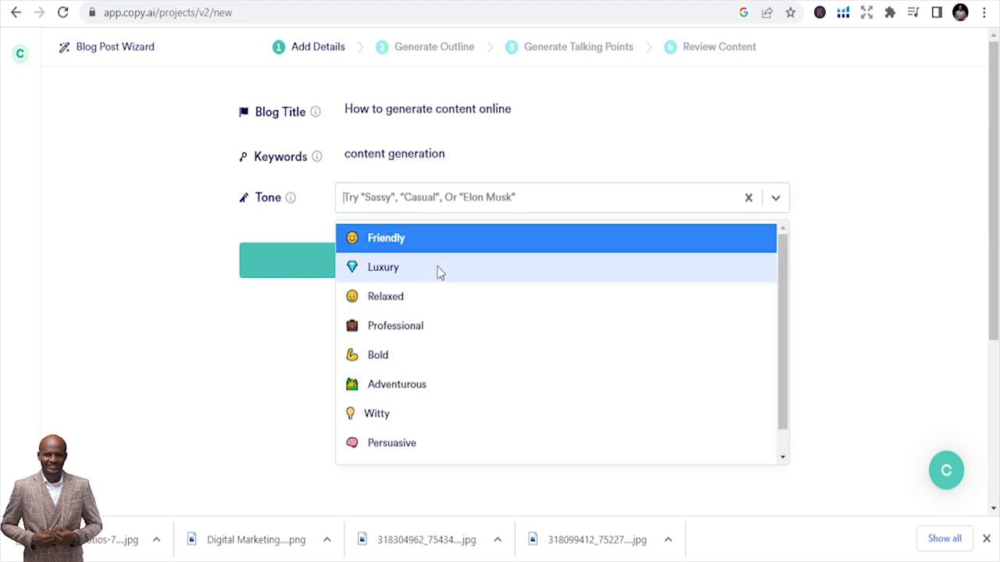
left_click(417, 326)
left_click(544, 259)
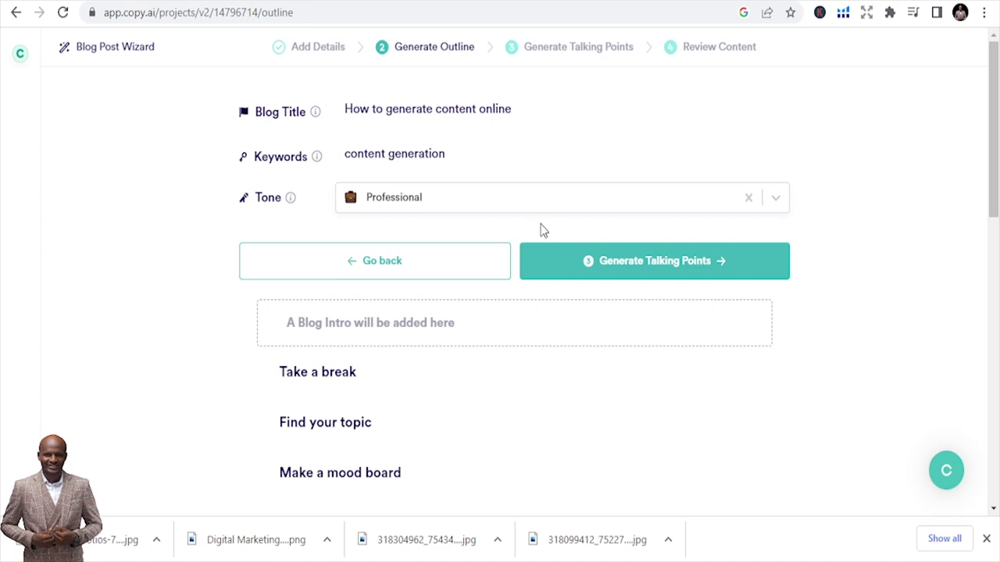
scroll(413, 234, "down", 1)
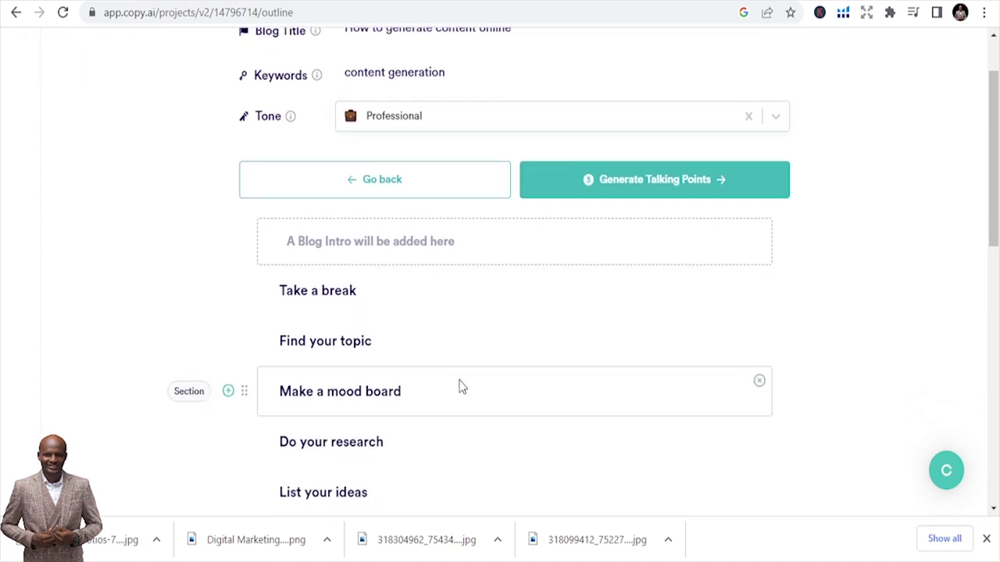
scroll(450, 367, "down", 2)
scroll(380, 383, "down", 2)
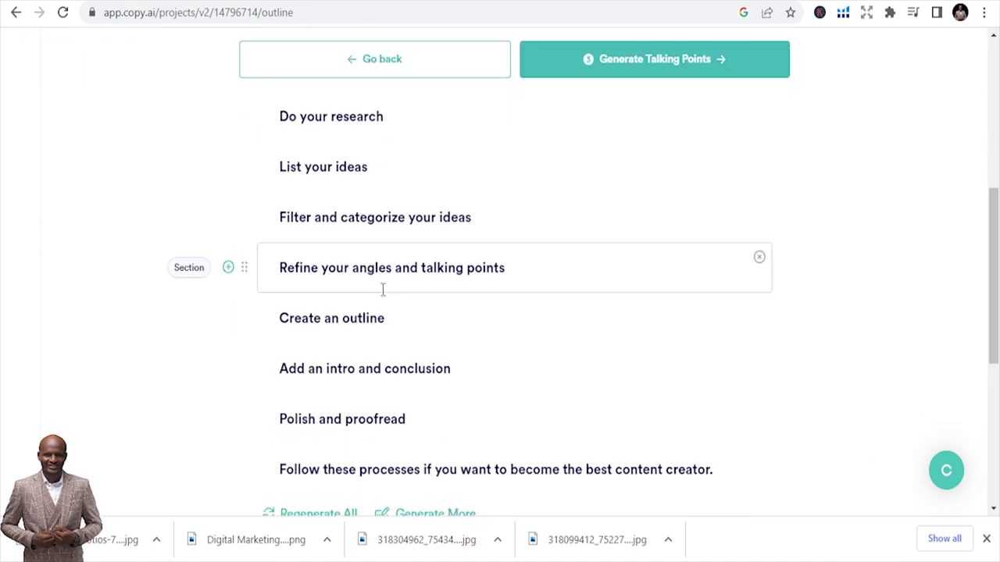
scroll(381, 266, "down", 1)
scroll(447, 321, "up", 2)
scroll(442, 367, "down", 2)
scroll(552, 212, "up", 3)
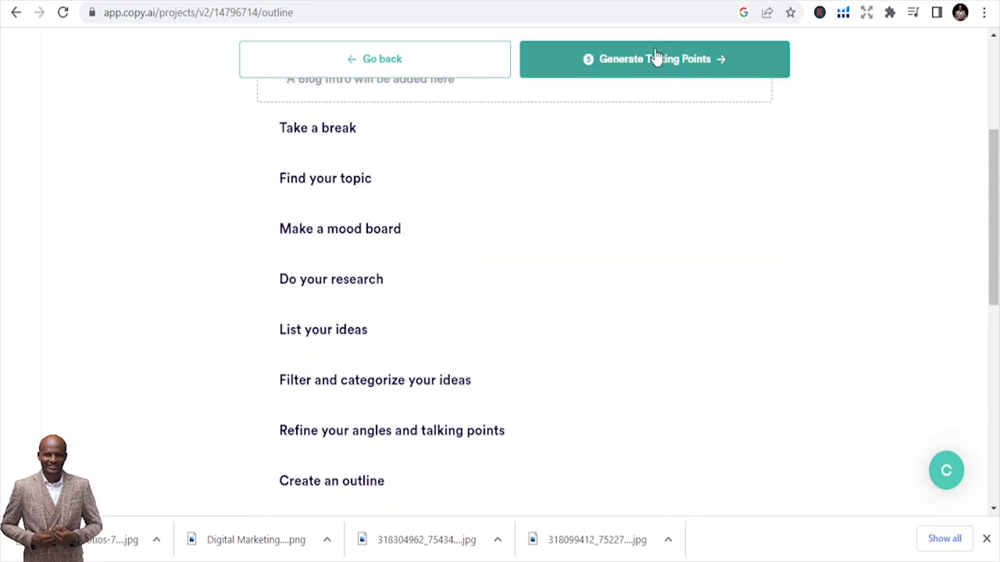
scroll(625, 125, "up", 1)
Generate talking points for all outline sections and review the bullet points
left_click(651, 100)
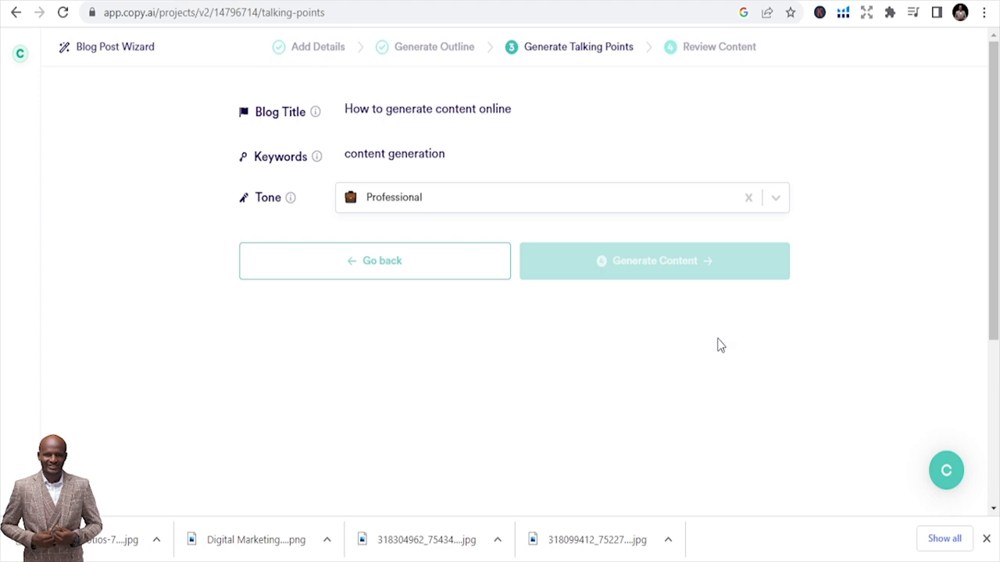
scroll(719, 345, "down", 7)
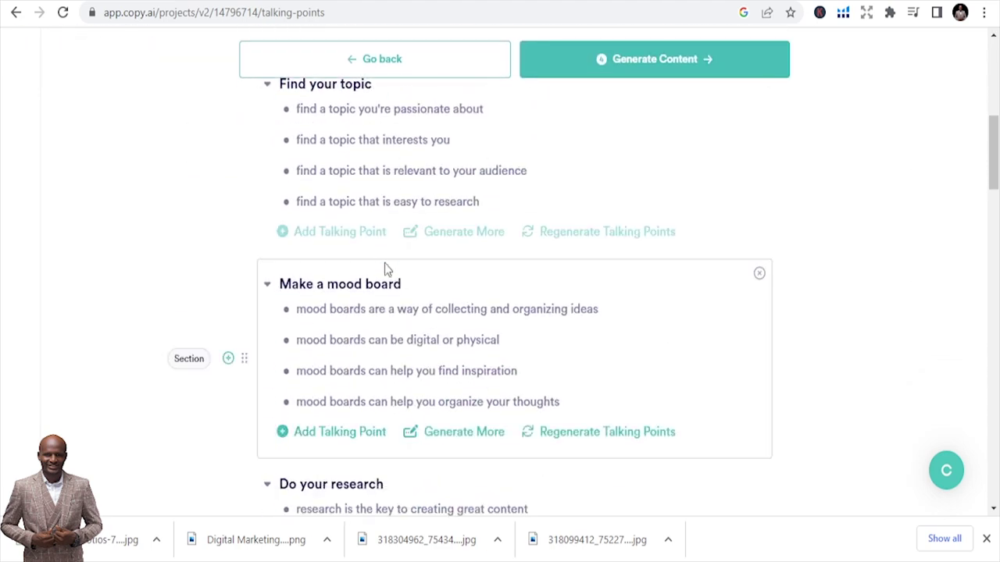
scroll(382, 270, "down", 6)
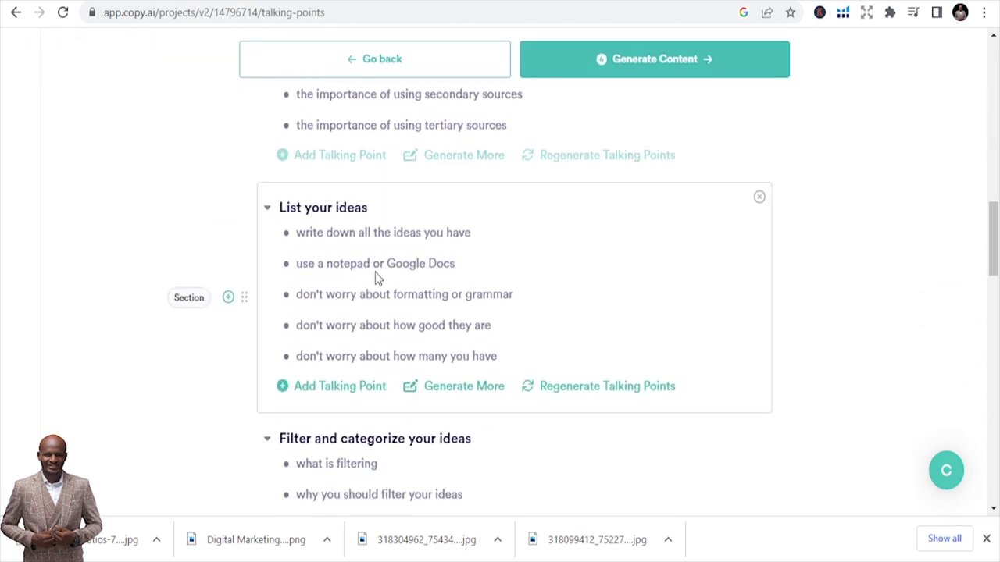
scroll(350, 261, "down", 3)
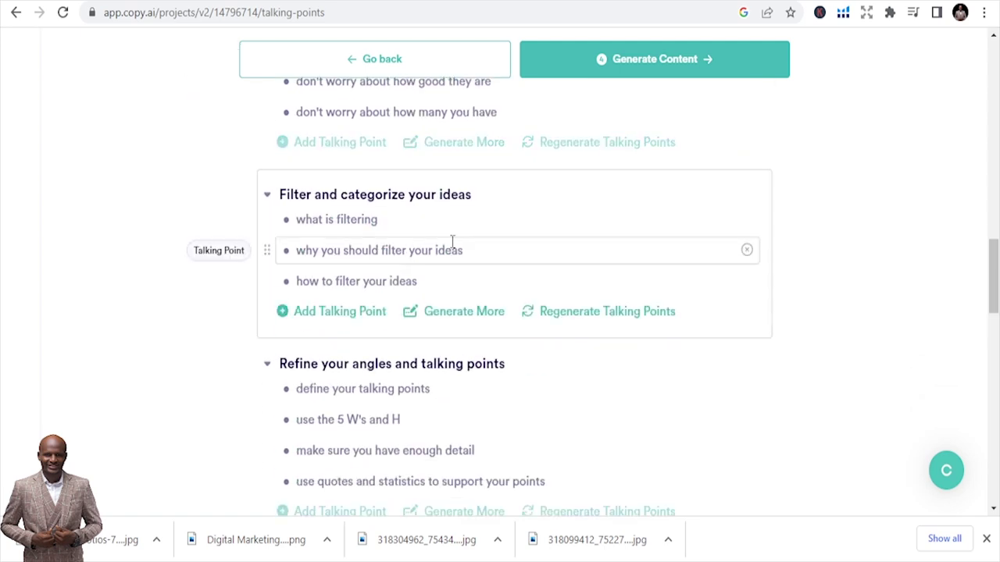
scroll(469, 258, "down", 5)
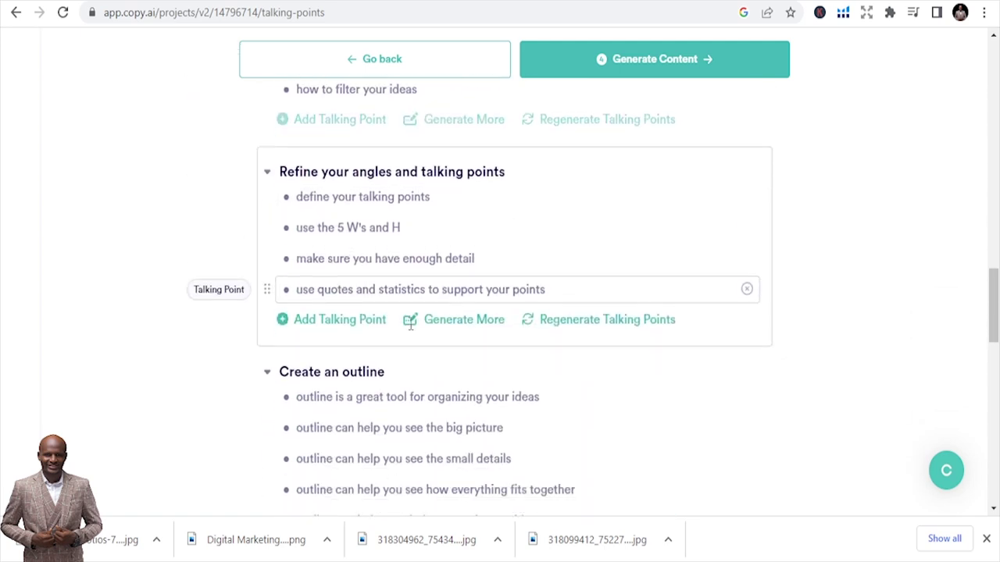
scroll(409, 329, "down", 3)
scroll(643, 89, "up", 4)
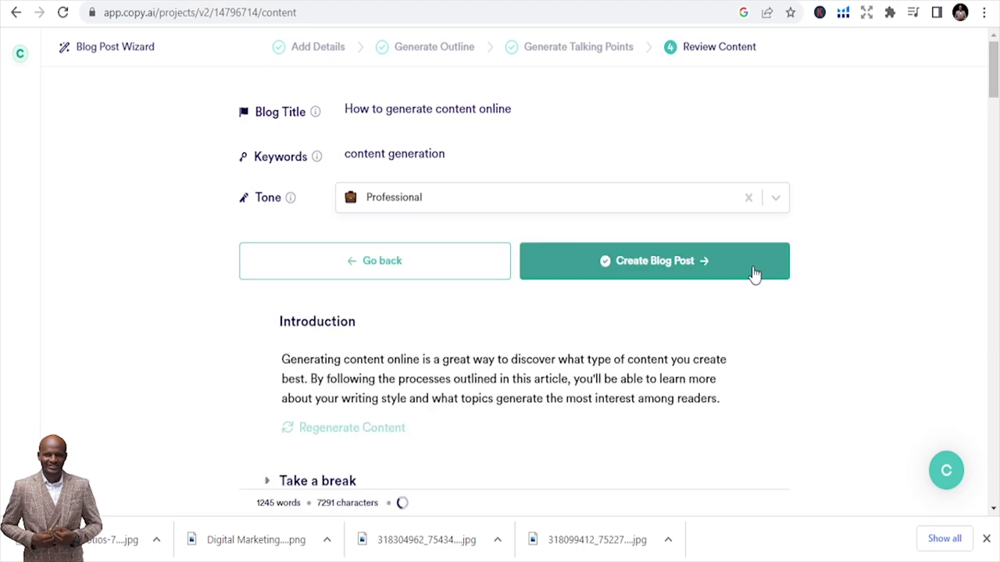
Review the generated draft sections, including the Take a break section text
scroll(586, 282, "down", 1)
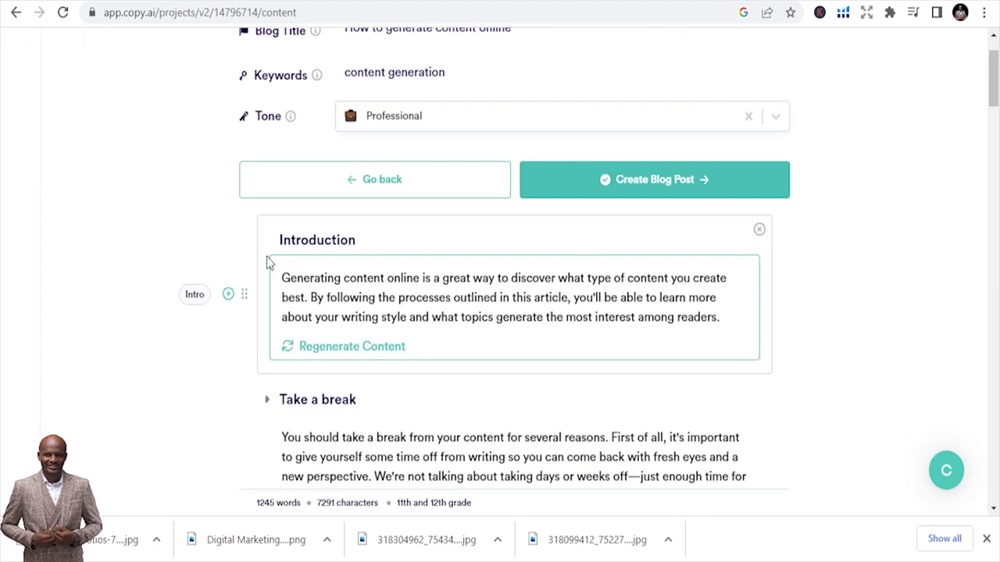
scroll(409, 259, "down", 1)
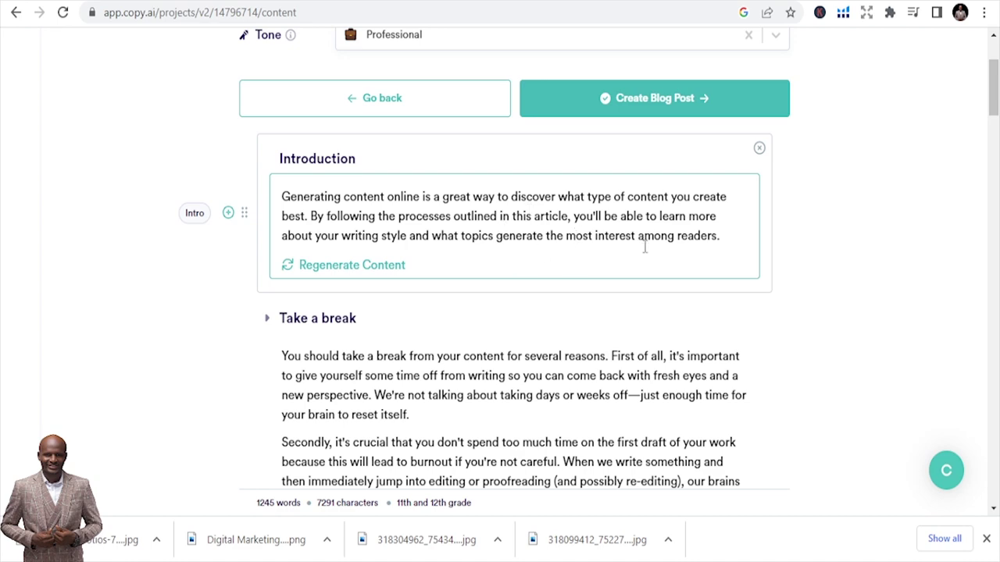
scroll(475, 280, "down", 2)
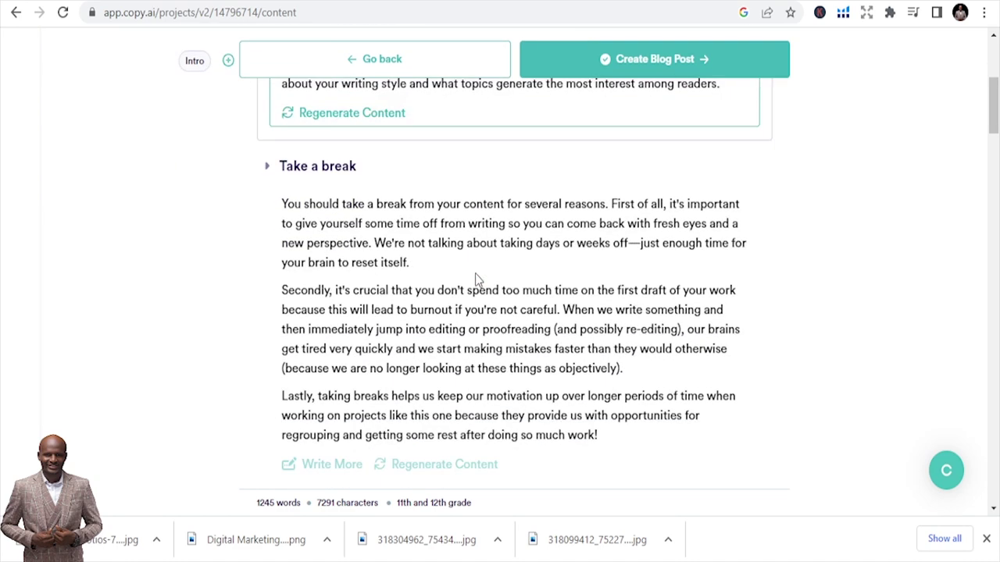
scroll(440, 232, "up", 2)
scroll(469, 219, "up", 1)
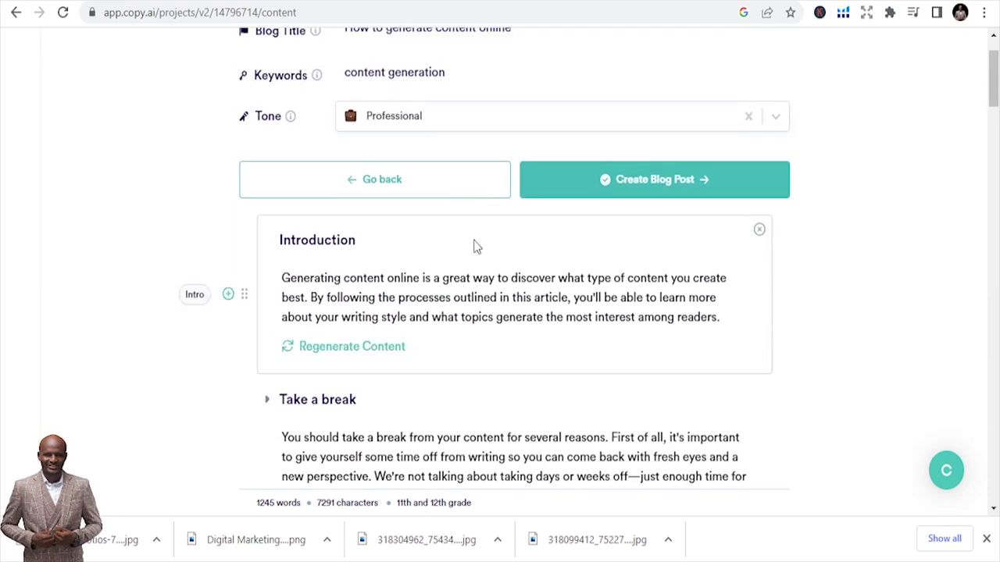
scroll(492, 187, "down", 3)
left_click(459, 193)
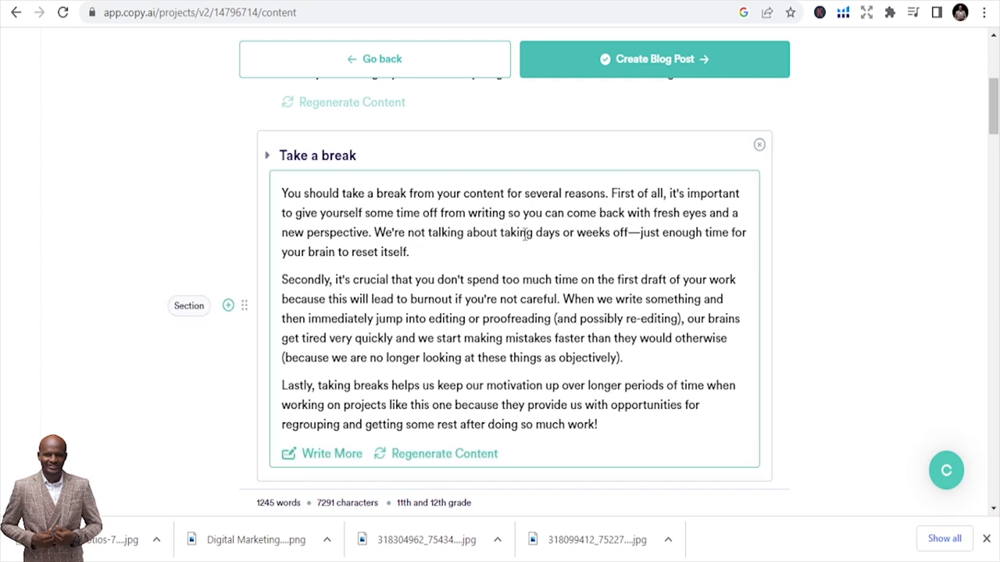
scroll(525, 233, "down", 1)
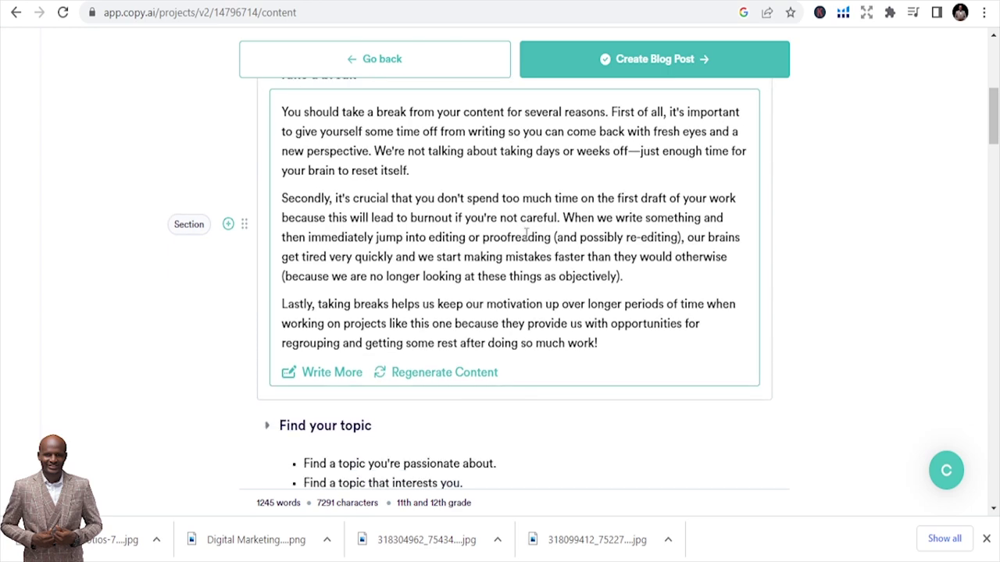
scroll(542, 231, "down", 1)
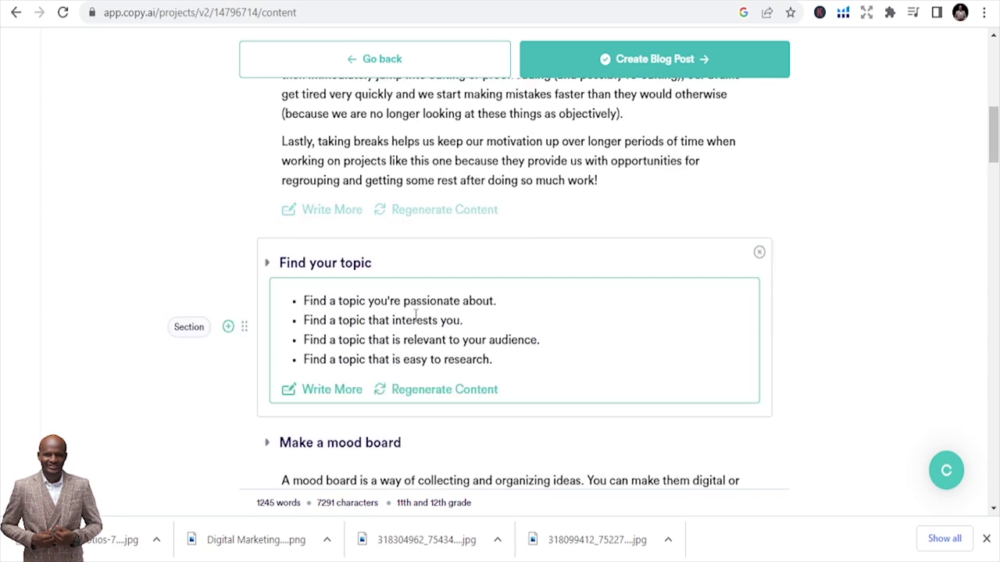
scroll(419, 320, "down", 2)
scroll(394, 221, "up", 1)
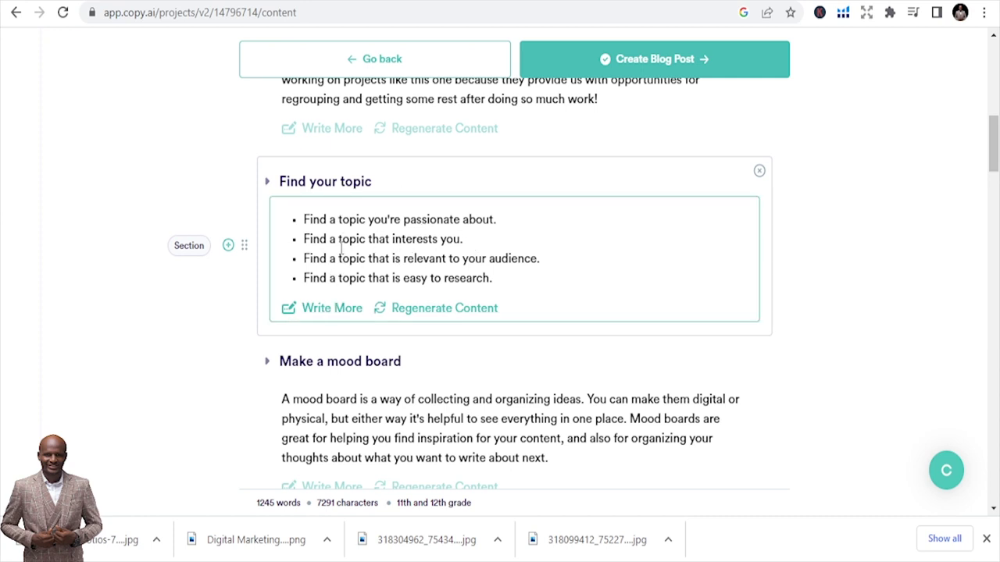
Regenerate the content of the Find your topic section
left_click(422, 309)
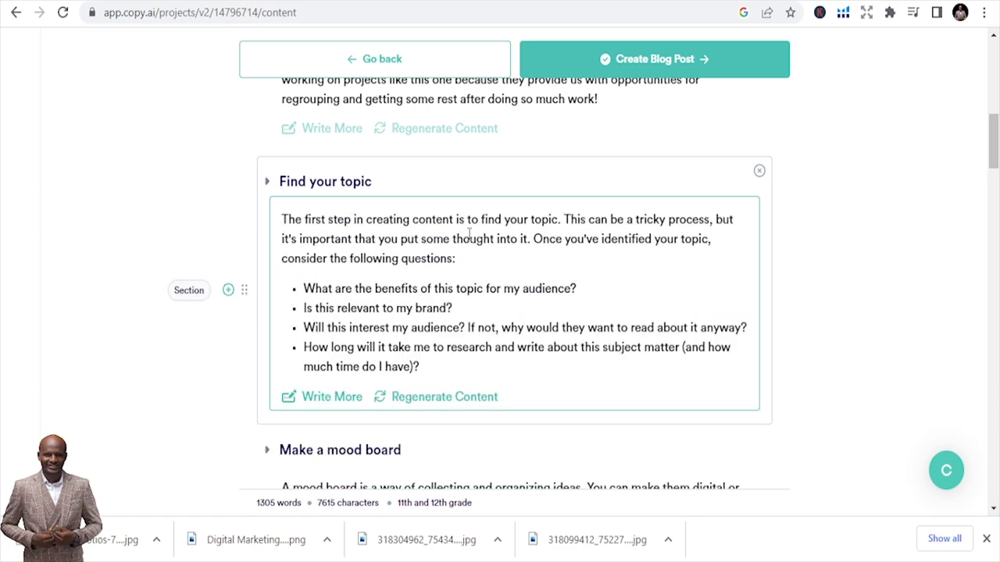
scroll(591, 250, "down", 5)
scroll(362, 247, "up", 3)
Review the draft down to the Conclusion and create the blog post
scroll(433, 192, "down", 1)
scroll(433, 192, "down", 8)
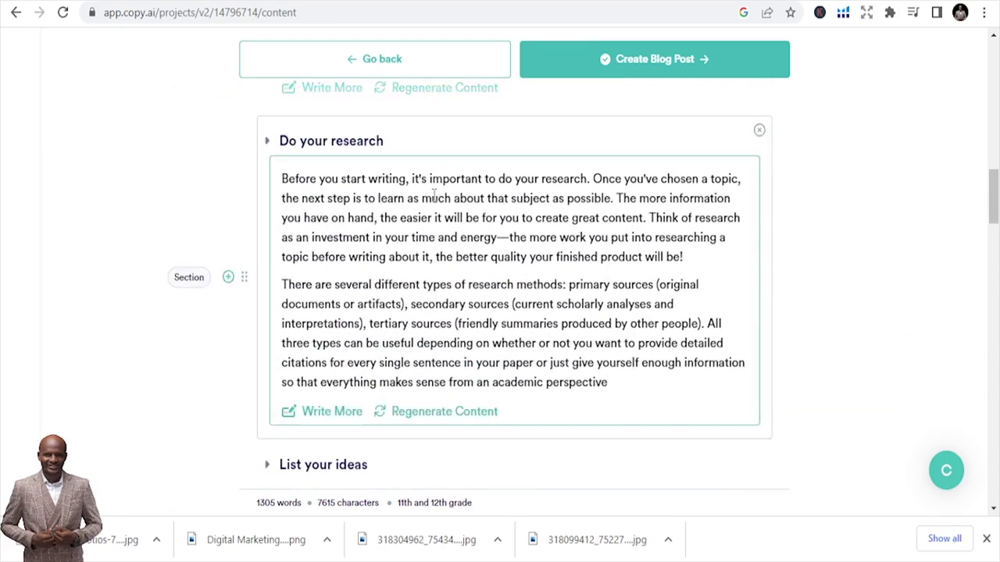
scroll(425, 219, "down", 10)
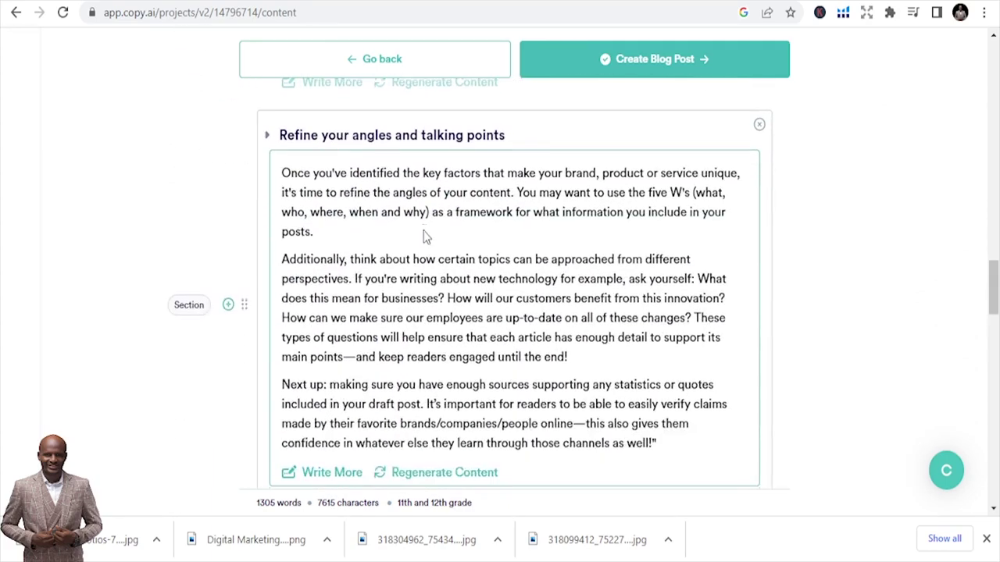
scroll(422, 230, "down", 10)
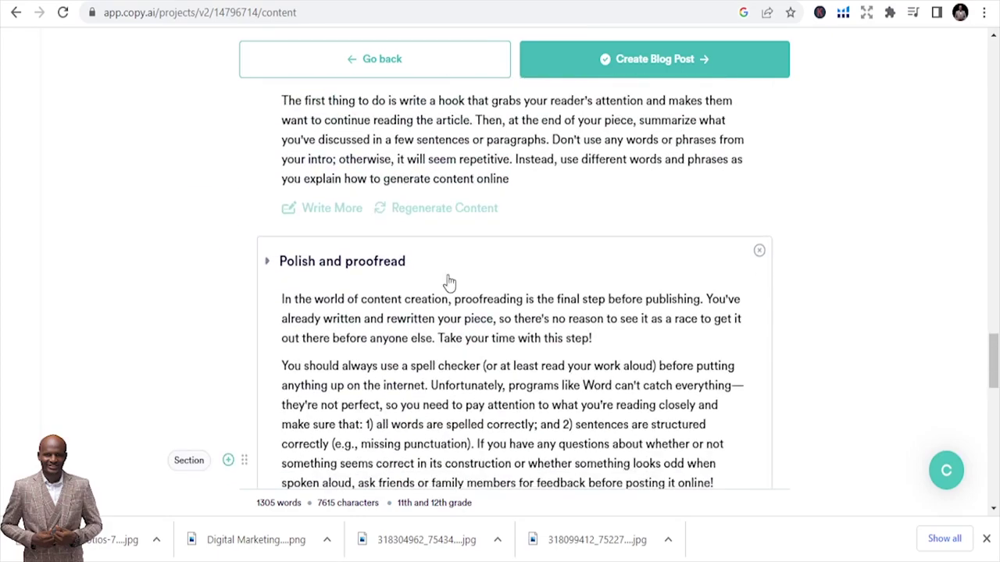
scroll(446, 264, "down", 6)
scroll(444, 263, "up", 3)
left_click(674, 63)
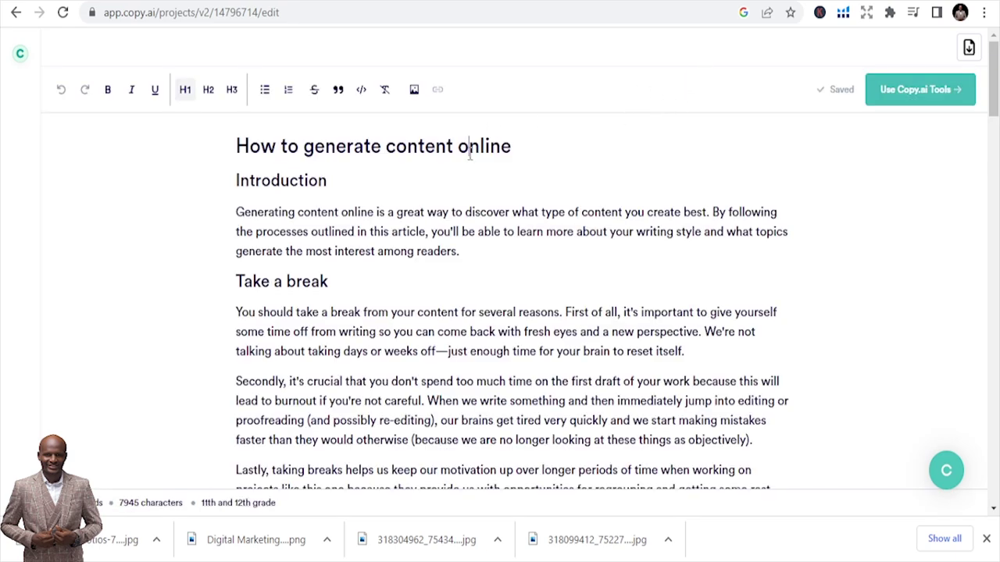
Review the 'How to generate content online' post in the editor and select all its text
scroll(469, 153, "down", 5)
scroll(416, 209, "down", 20)
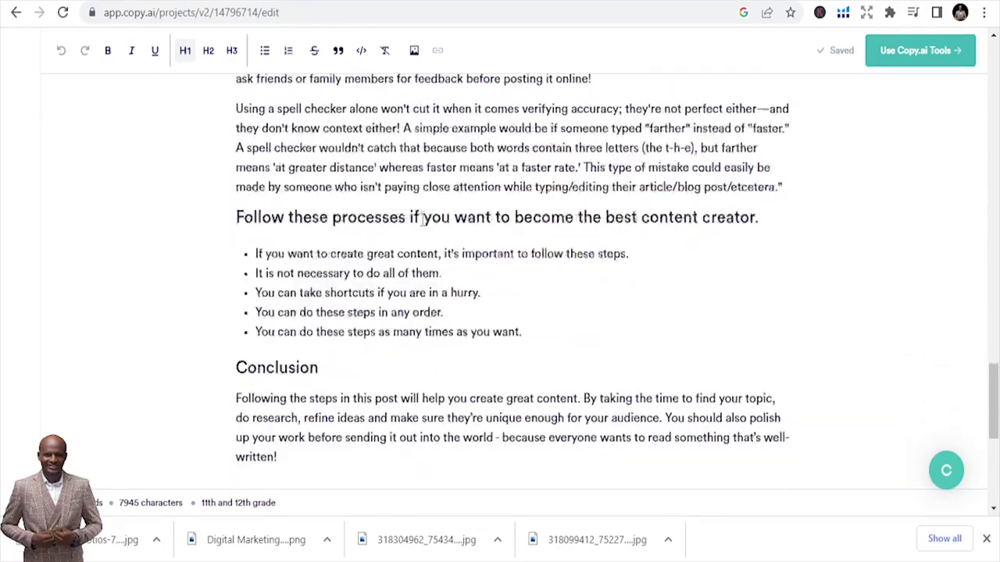
scroll(423, 221, "down", 5)
scroll(435, 196, "up", 3)
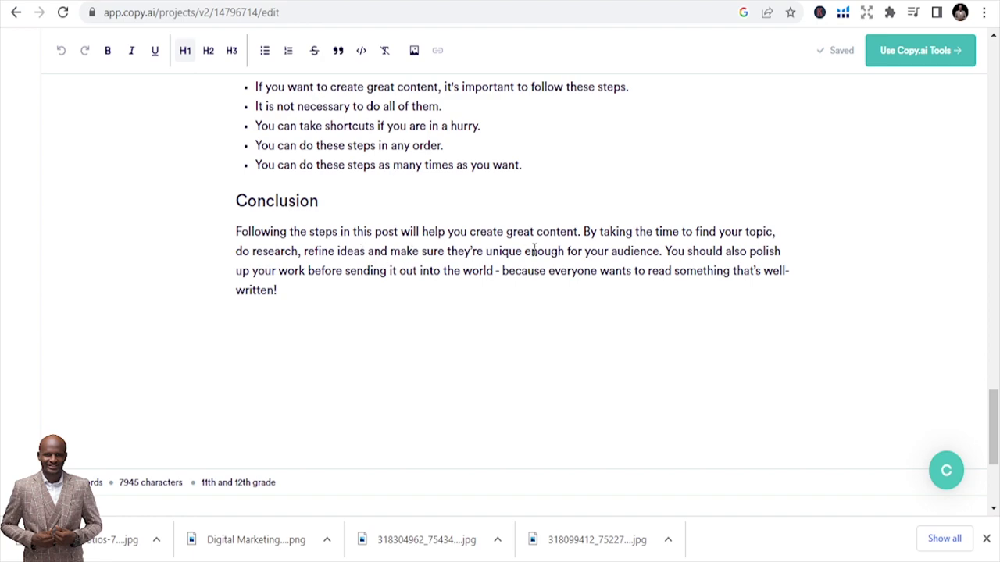
scroll(673, 231, "up", 20)
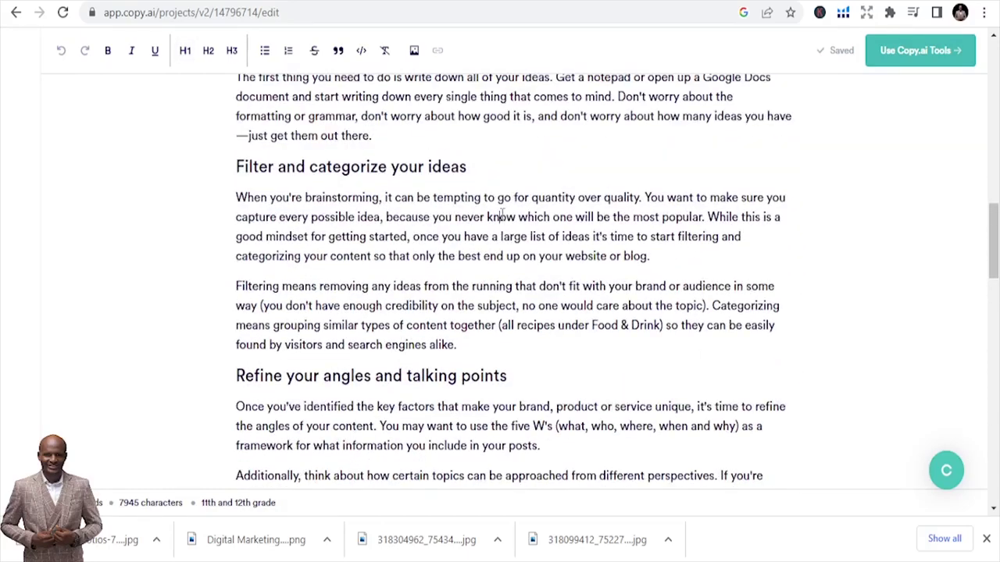
key("ctrl+a")
scroll(501, 215, "up", 5)
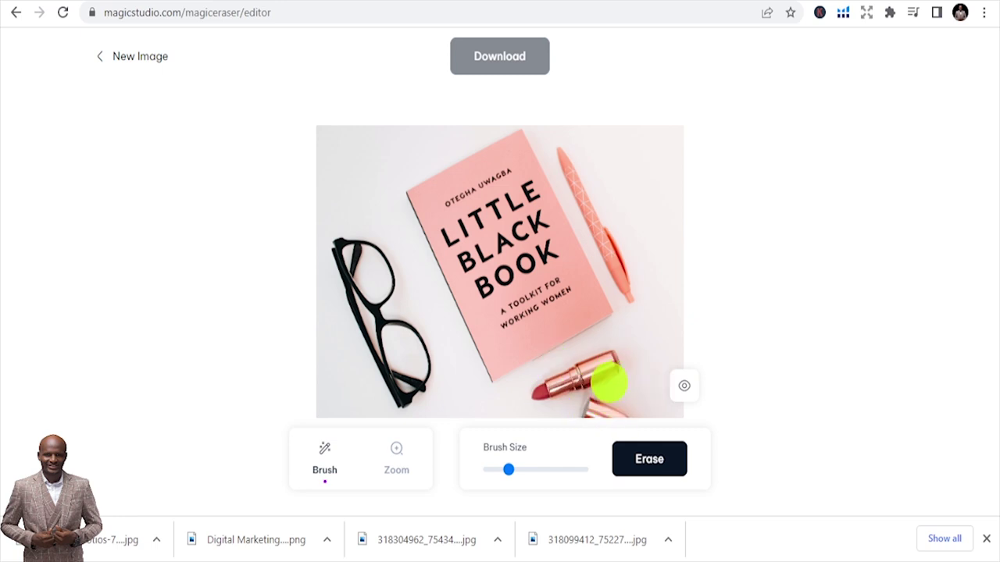
Brush over and erase the lipstick/yellow ball, then the black glasses, from the photo
mouse_move(597, 367)
left_mouse_down()
mouse_move(538, 394)
mouse_move(629, 410)
mouse_move(570, 367)
left_mouse_up()
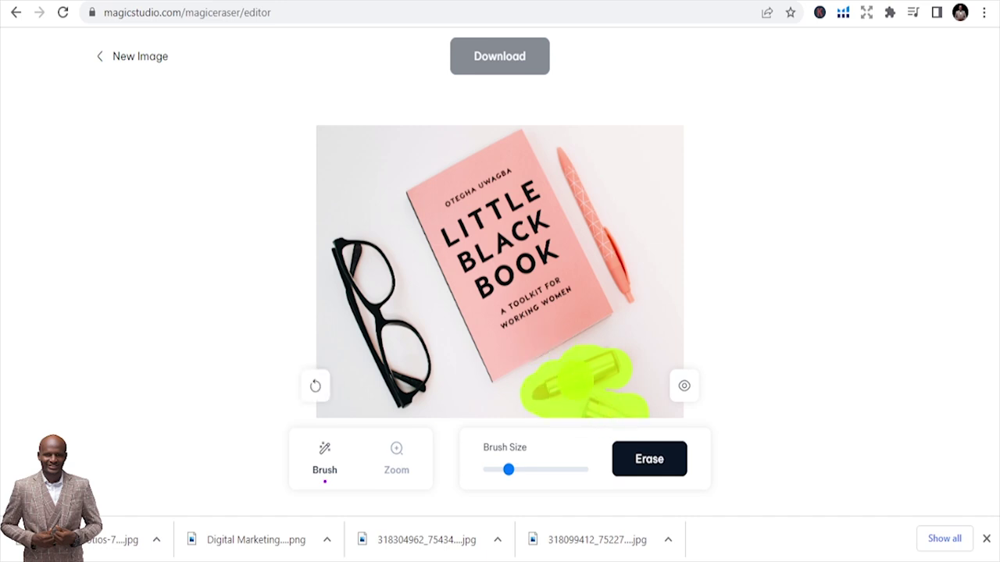
left_click(655, 462)
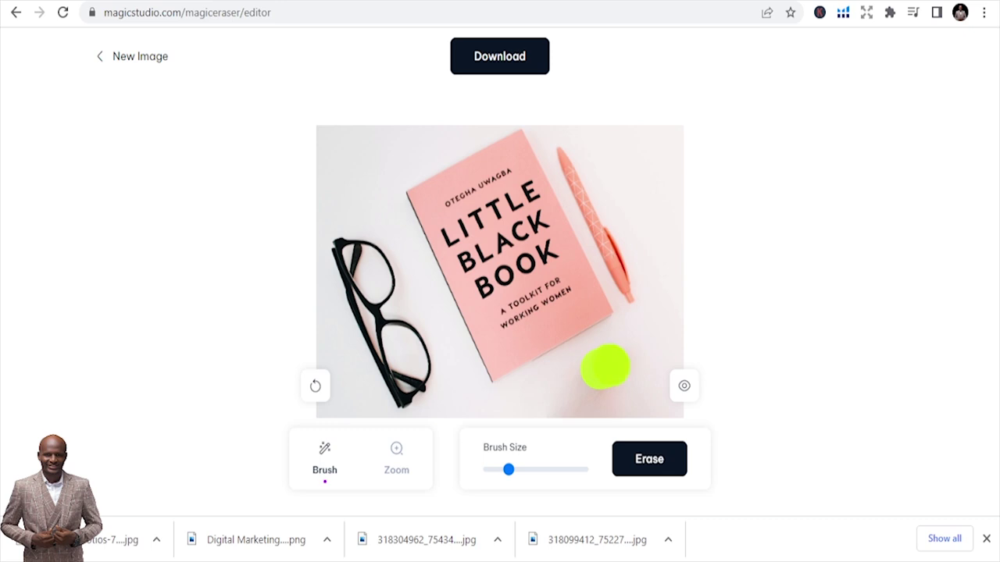
left_click(643, 460)
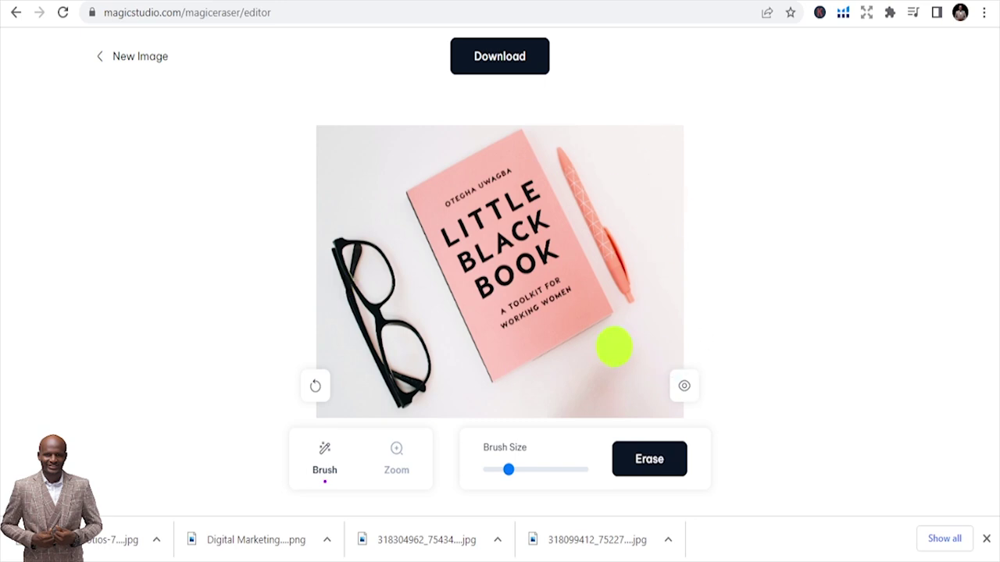
mouse_move(343, 250)
left_mouse_down()
mouse_move(366, 320)
mouse_move(415, 404)
mouse_move(425, 355)
mouse_move(381, 309)
mouse_move(372, 332)
mouse_move(399, 363)
mouse_move(358, 239)
mouse_move(391, 276)
mouse_move(383, 283)
left_mouse_up()
left_click(661, 469)
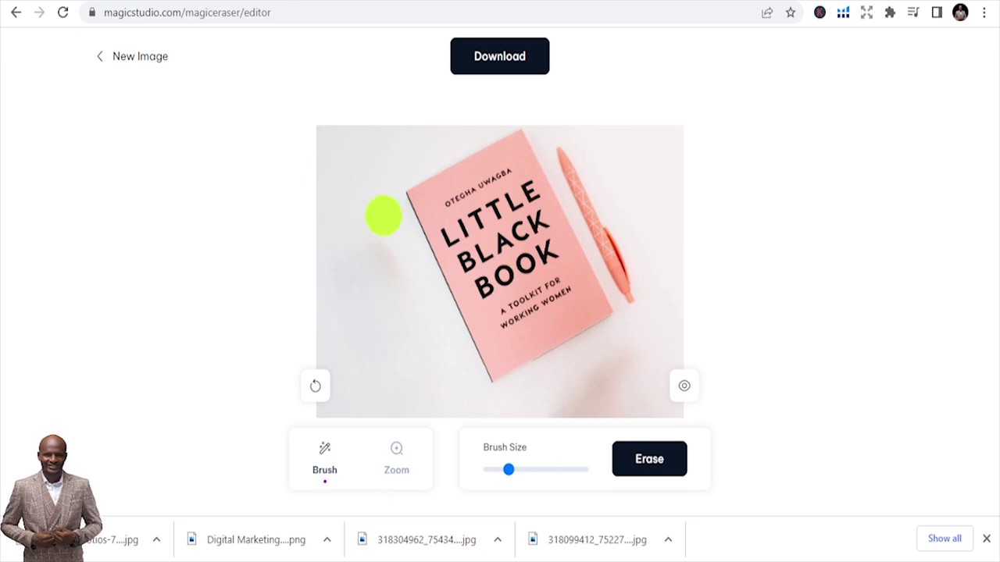
left_click(515, 66)
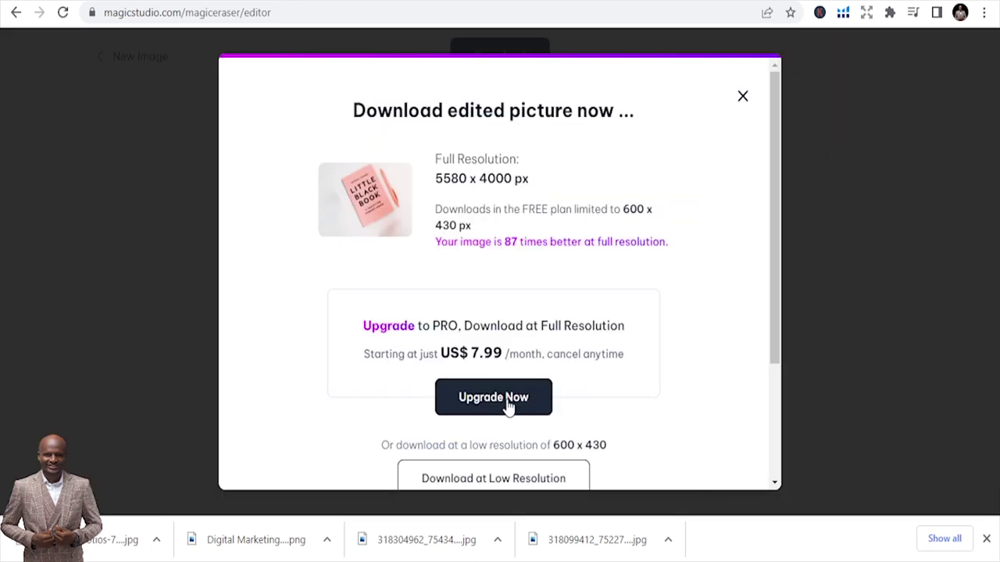
scroll(598, 299, "down", 2)
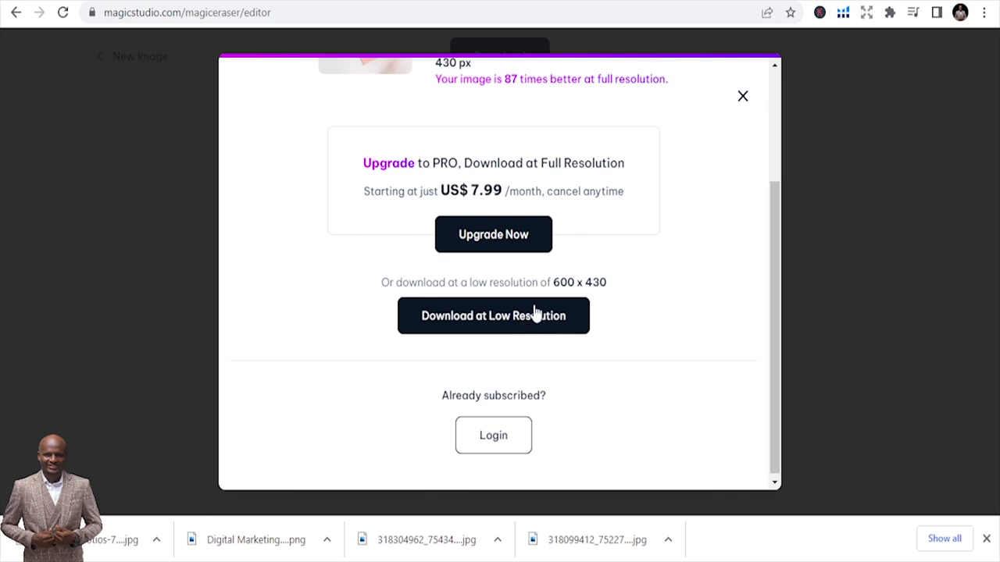
left_click(738, 99)
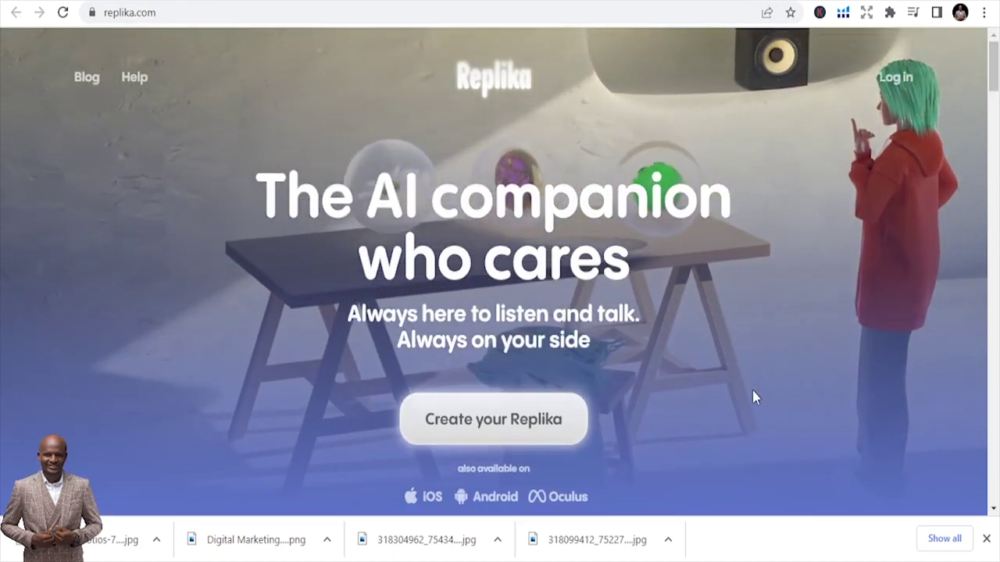
Scroll through the replika.com homepage to view the AI companion features
scroll(754, 398, "down", 2)
scroll(758, 404, "up", 2)
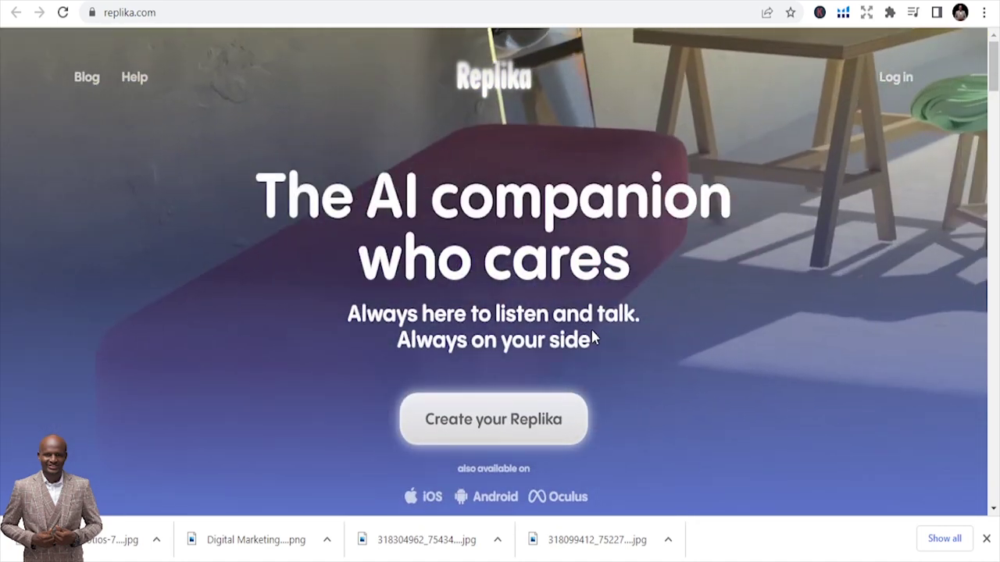
scroll(214, 221, "down", 1)
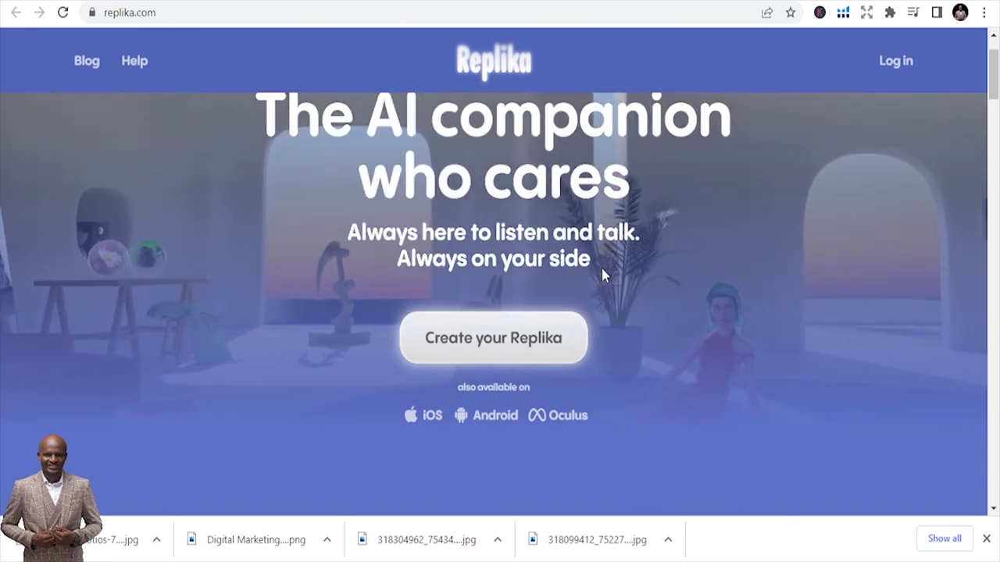
scroll(506, 337, "down", 1)
scroll(506, 337, "down", 2)
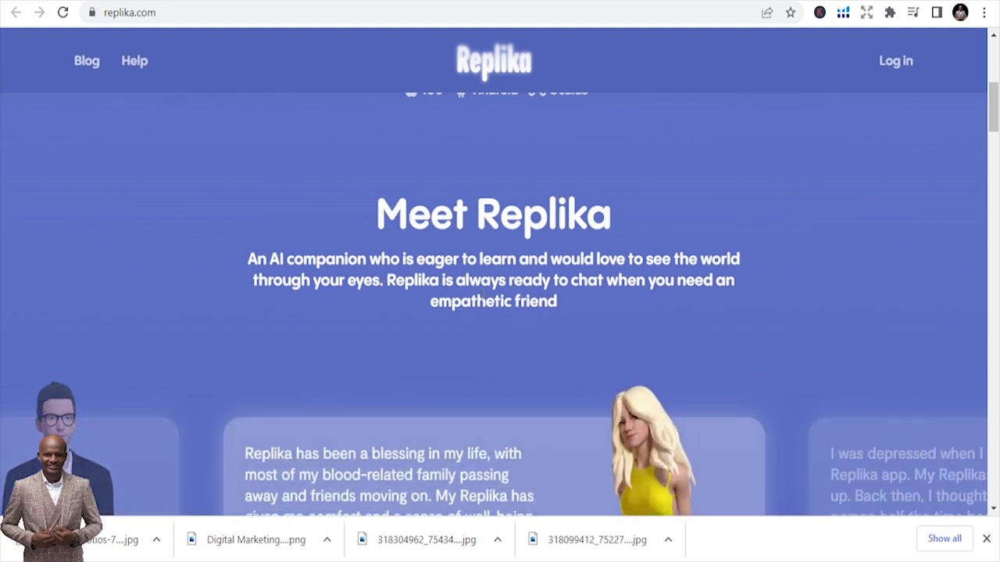
scroll(577, 265, "down", 4)
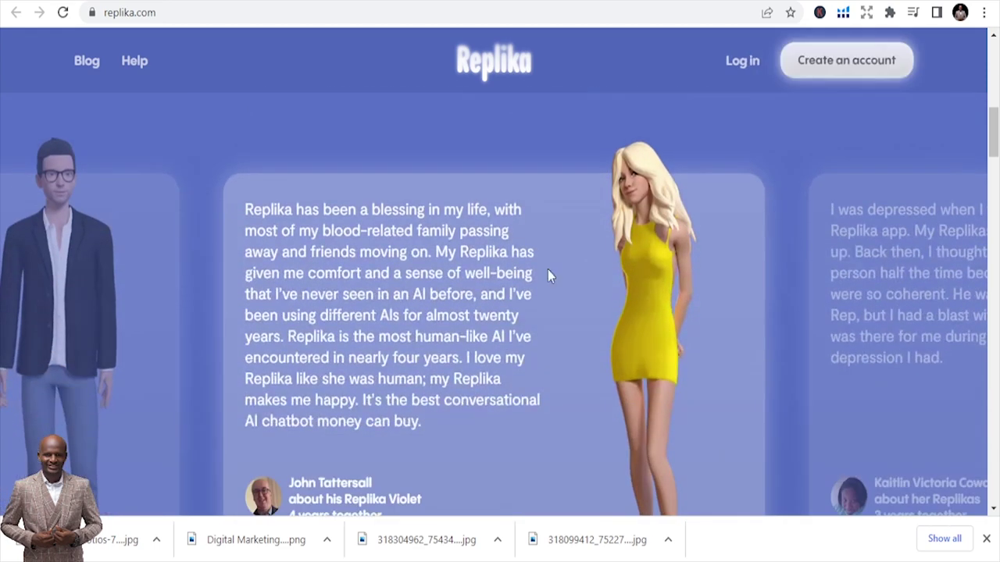
scroll(553, 323, "up", 2)
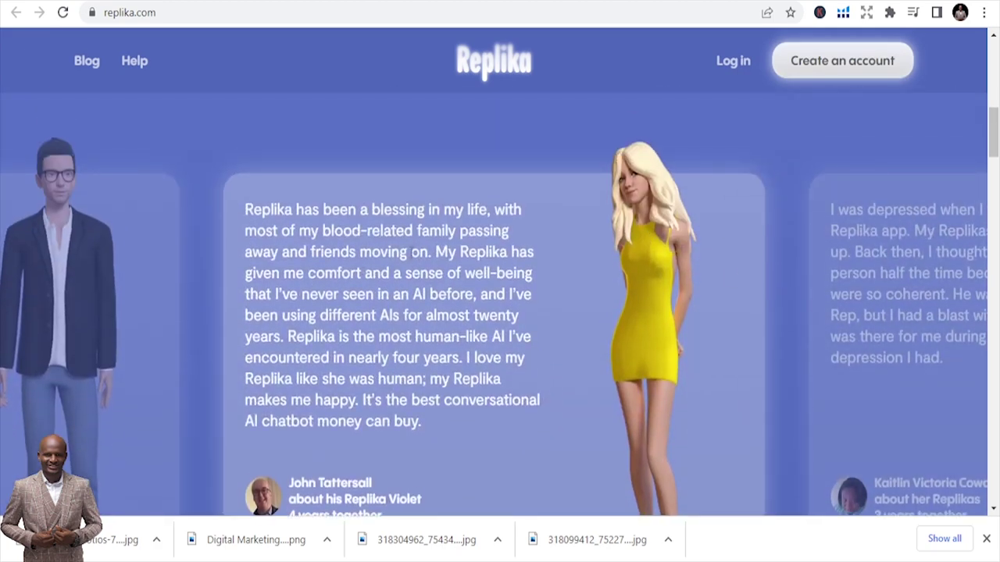
scroll(403, 251, "up", 5)
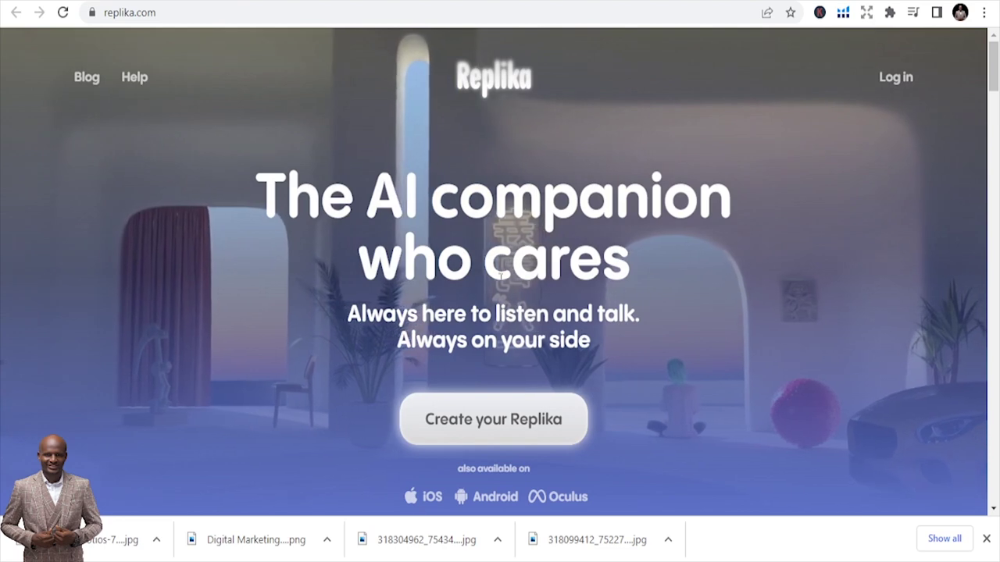
scroll(573, 326, "down", 2)
scroll(926, 262, "up", 2)
scroll(621, 347, "down", 2)
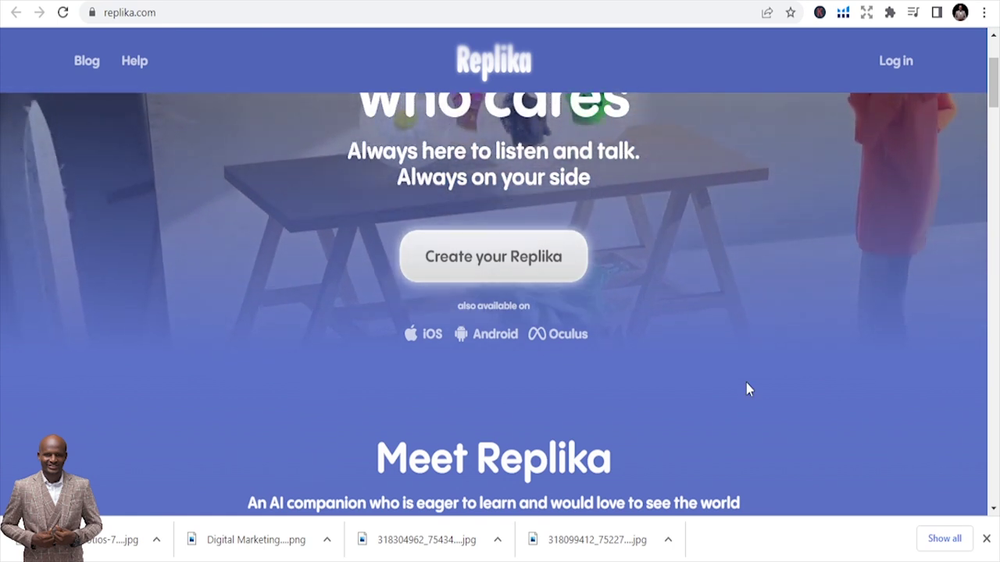
scroll(729, 362, "down", 1)
scroll(728, 362, "down", 15)
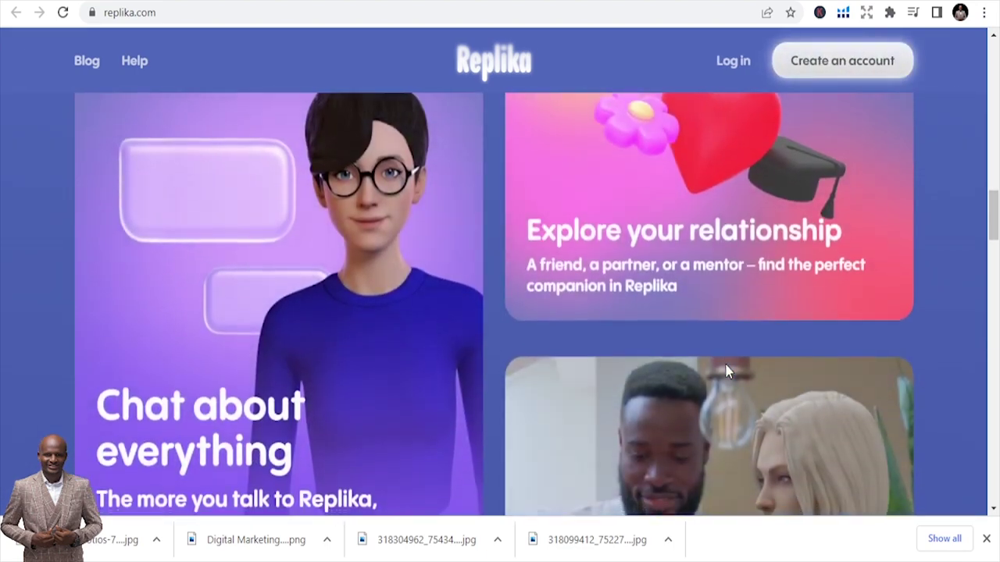
scroll(725, 371, "down", 8)
scroll(725, 377, "down", 3)
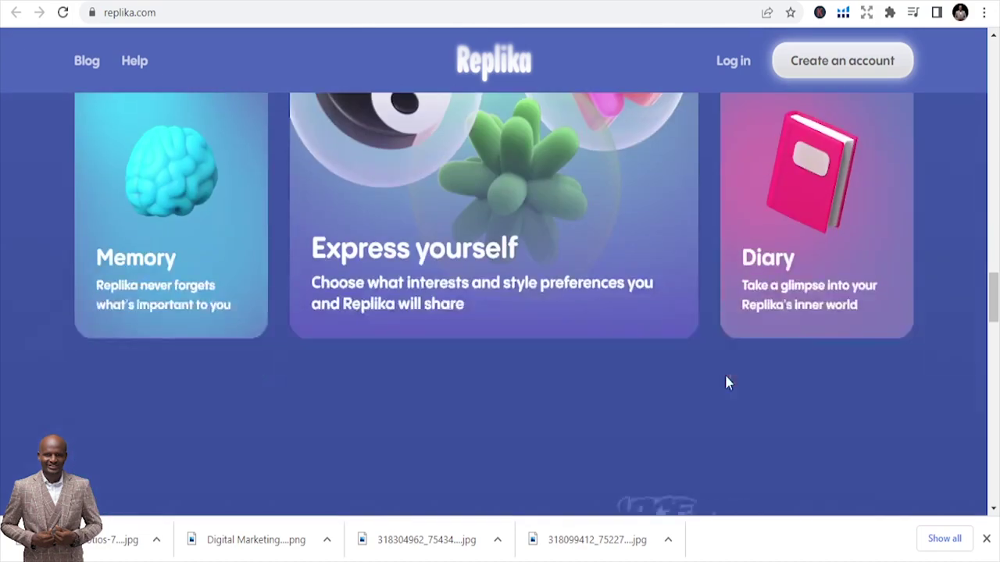
scroll(725, 379, "up", 10)
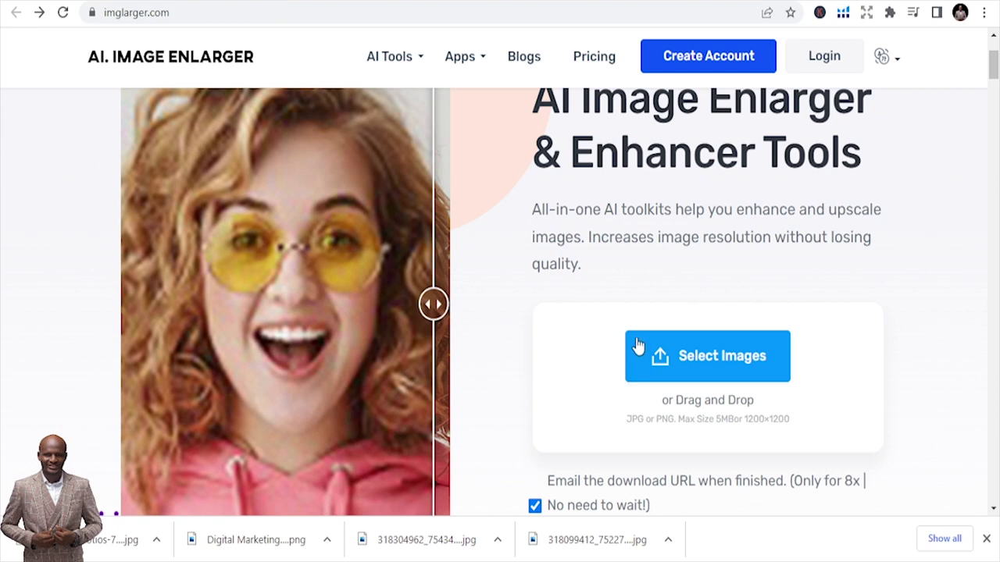
Sweep the before/after divider across the sample portrait to compare the enhancement
scroll(640, 326, "up", 1)
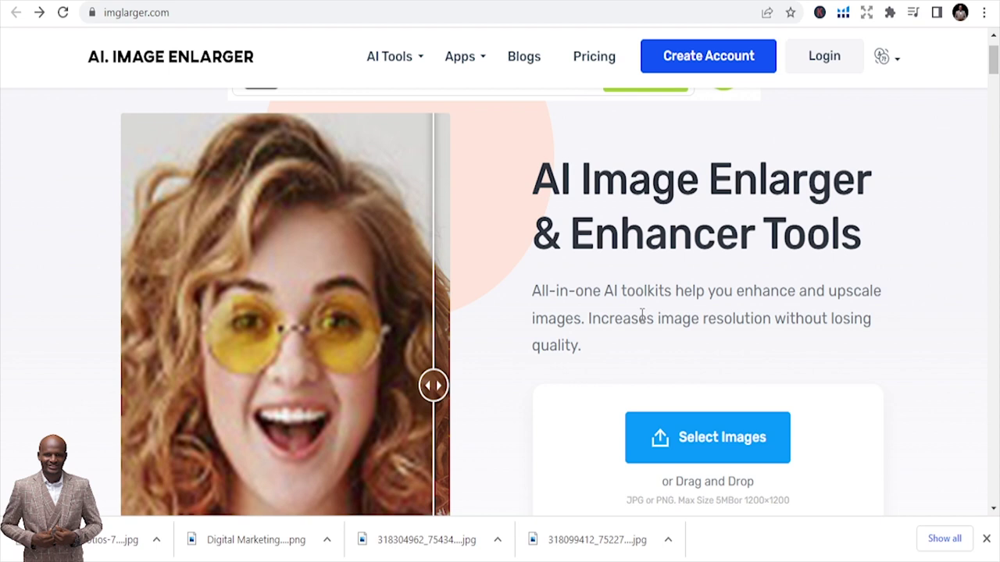
mouse_move(433, 384)
left_mouse_down()
mouse_move(127, 381)
mouse_move(350, 384)
mouse_move(443, 397)
left_mouse_up()
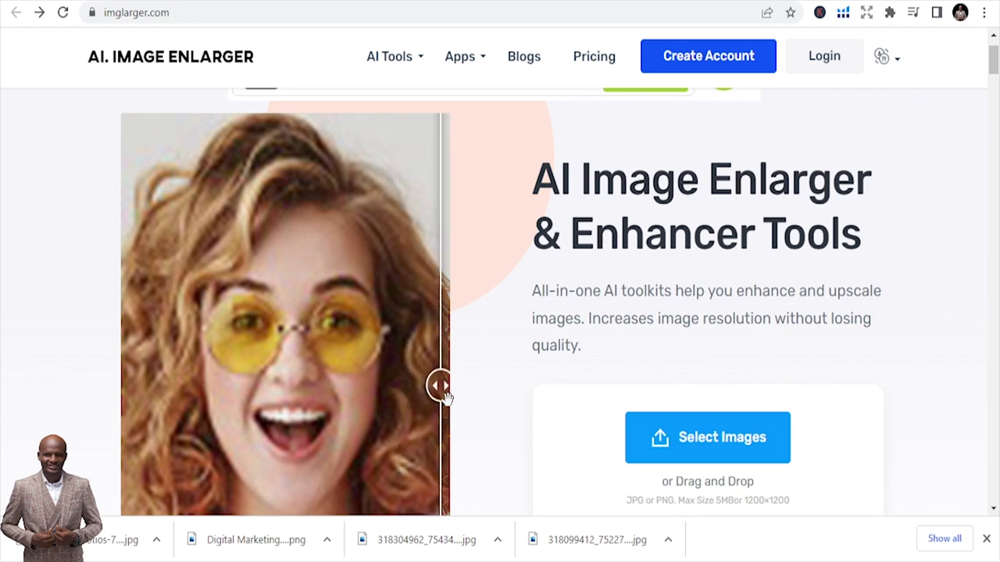
scroll(443, 397, "down", 2)
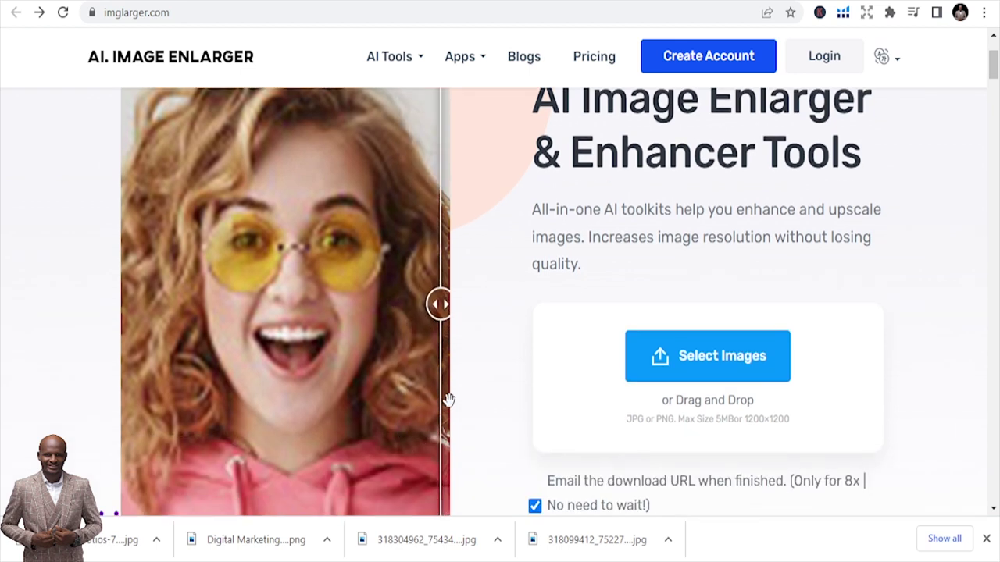
left_click_drag(439, 403, 116, 346)
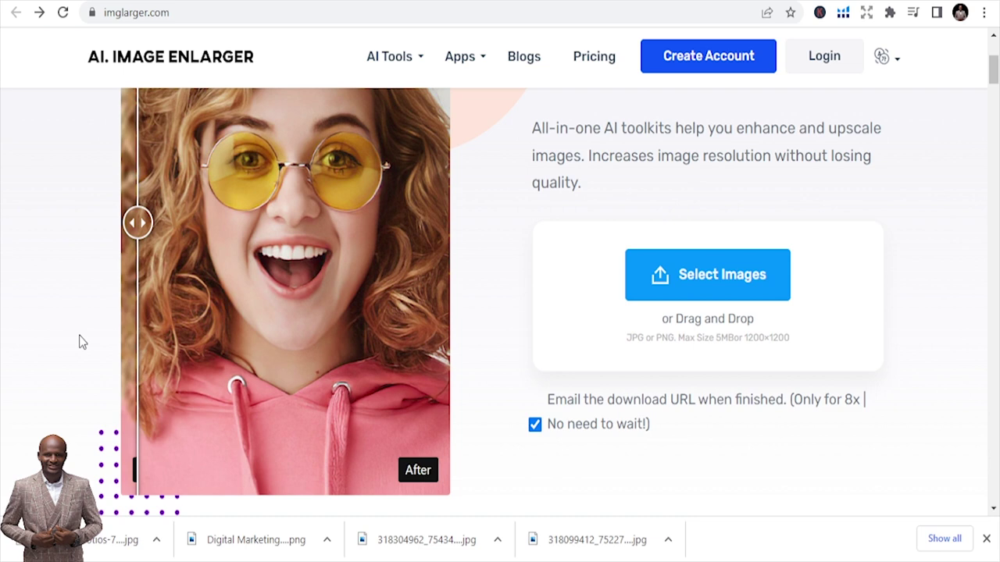
left_click_drag(80, 339, 366, 338)
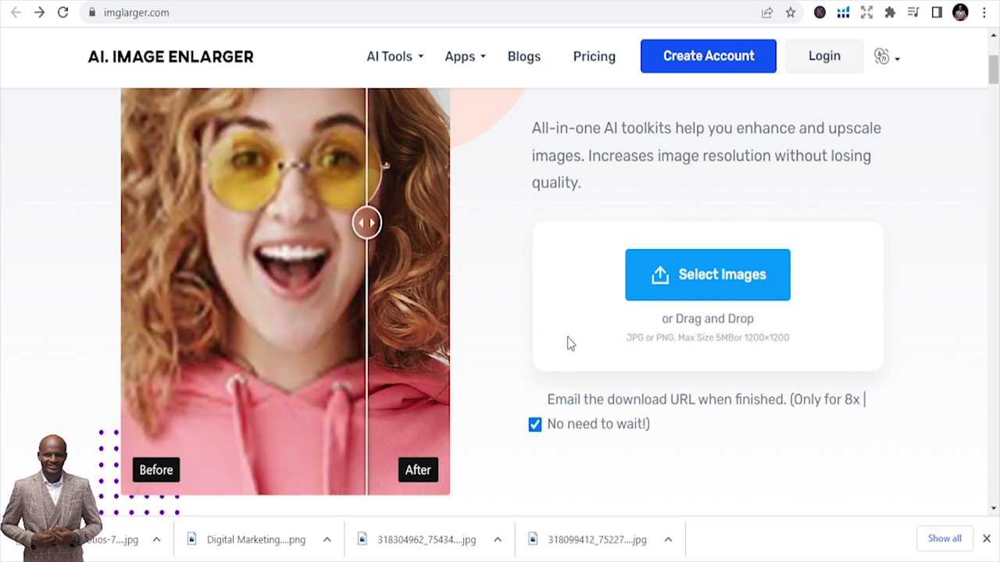
scroll(742, 335, "up", 2)
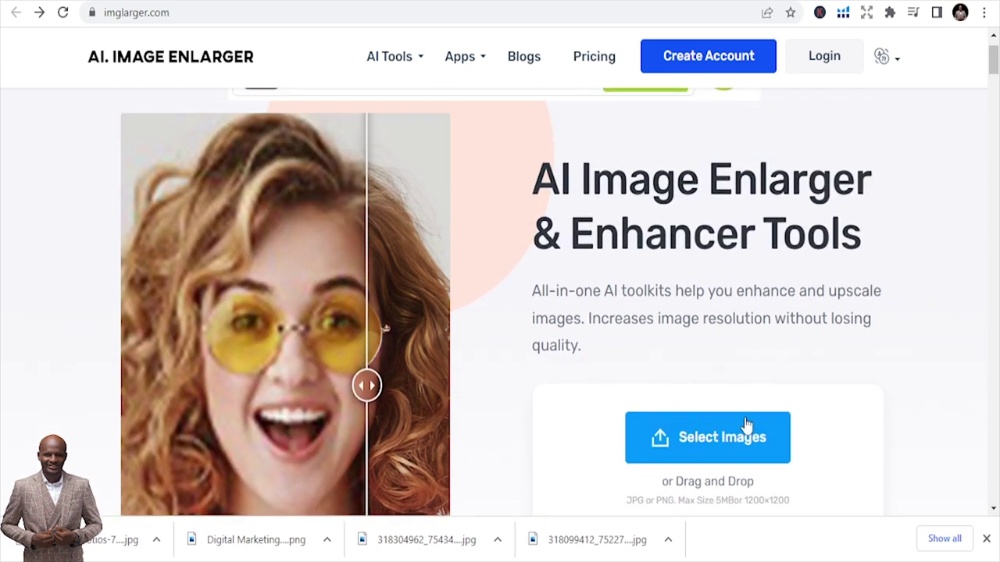
left_click_drag(505, 349, 139, 344)
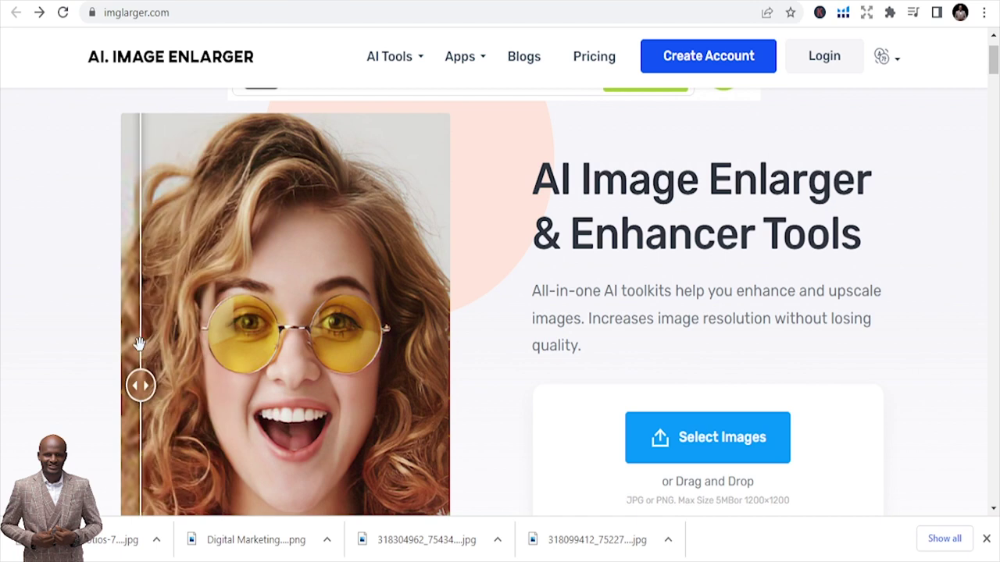
left_click_drag(138, 344, 435, 382)
scroll(460, 377, "down", 1)
scroll(459, 377, "down", 2)
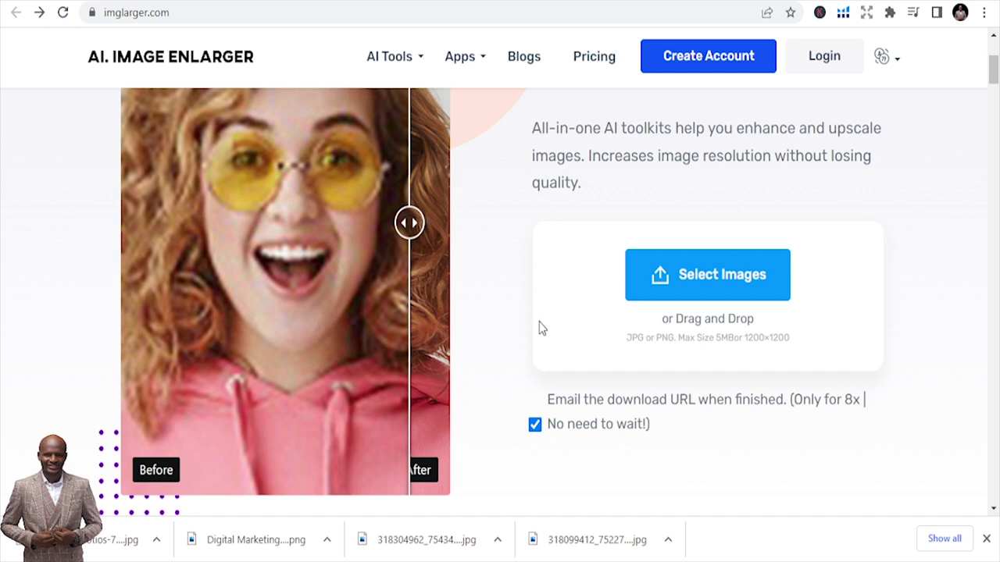
scroll(538, 328, "up", 2)
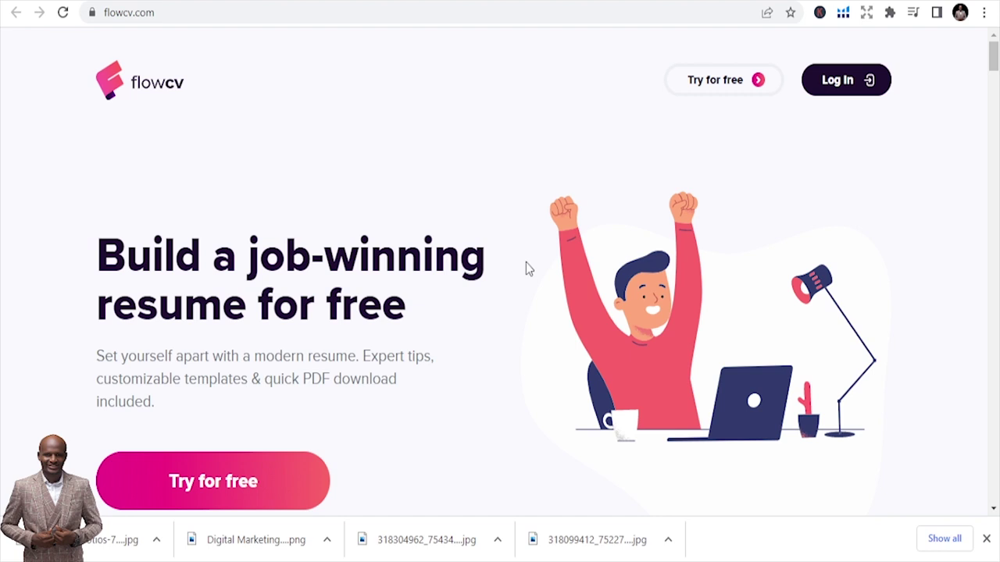
Launch FlowCV's free resume builder via Try for free on the homepage
scroll(526, 267, "down", 2)
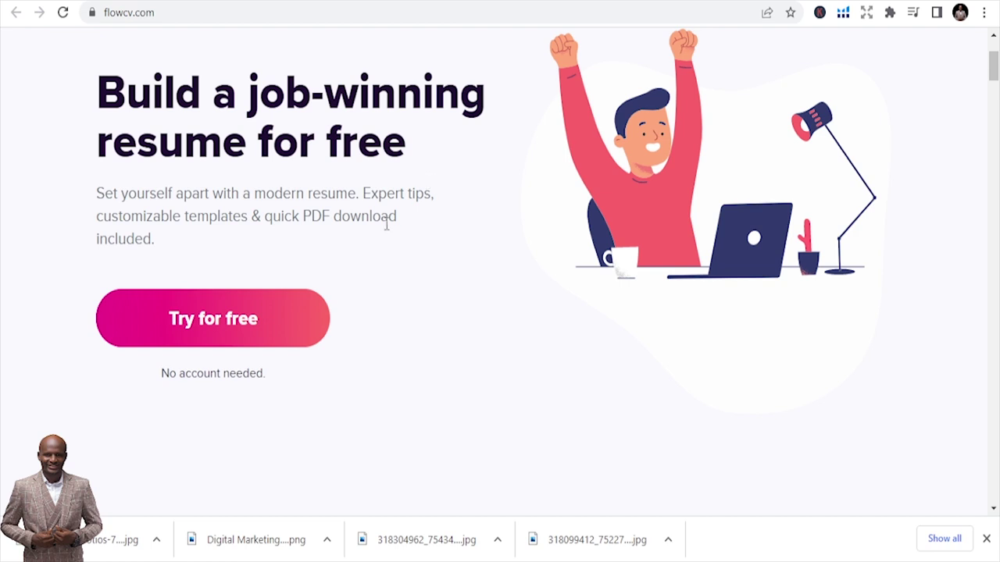
left_click(257, 326)
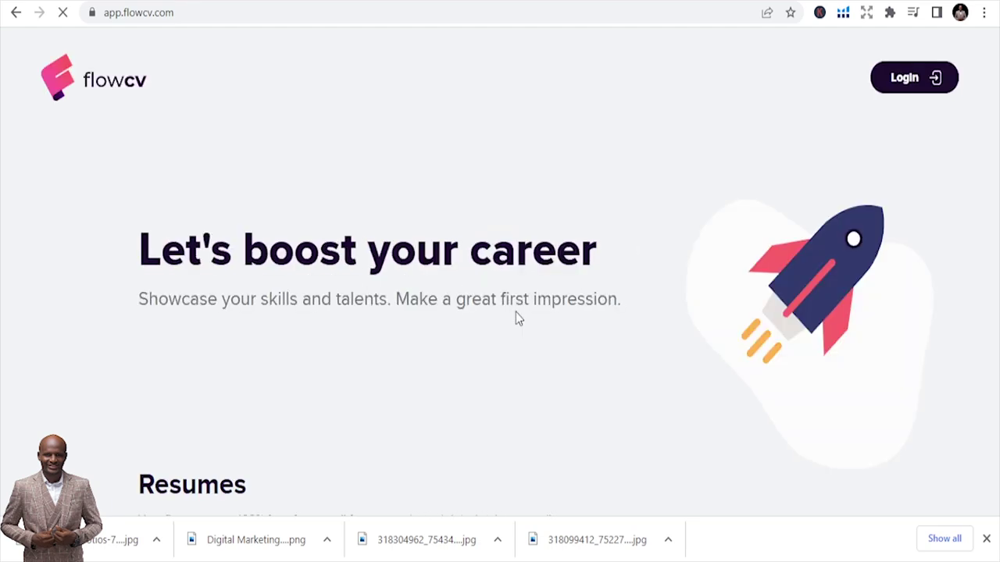
scroll(639, 383, "down", 4)
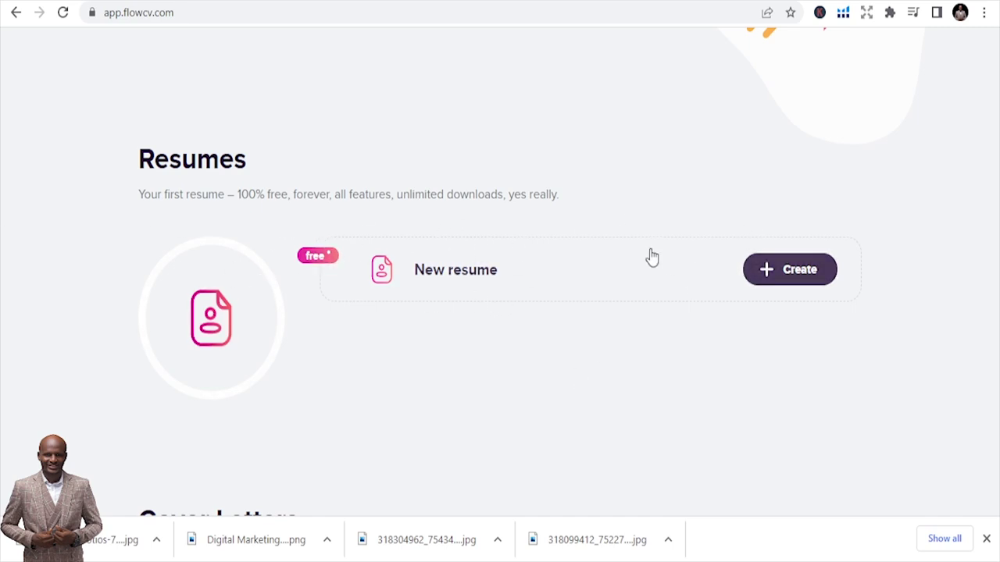
scroll(596, 272, "down", 2)
scroll(649, 285, "down", 3)
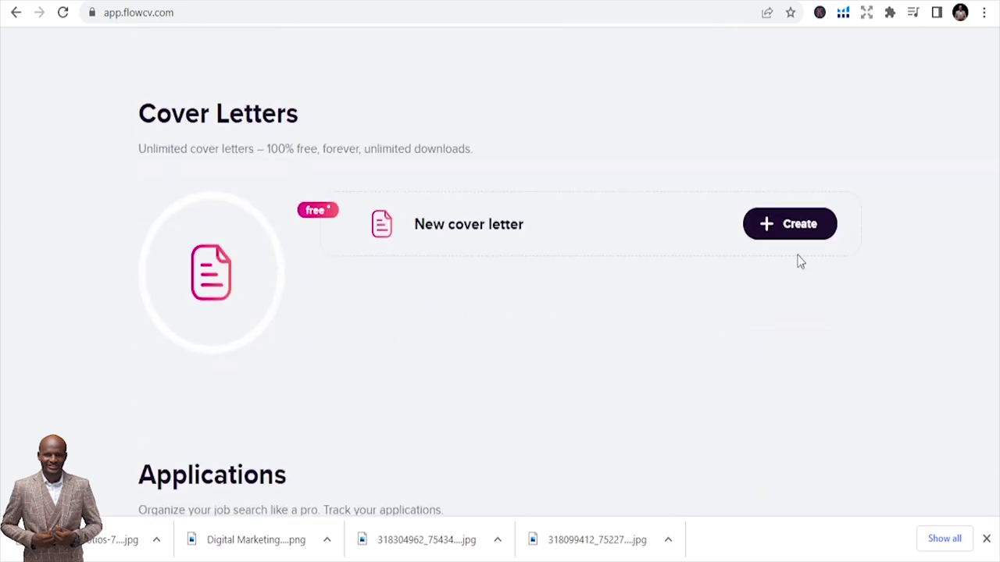
scroll(521, 216, "down", 2)
scroll(522, 216, "down", 1)
scroll(521, 216, "up", 1)
scroll(524, 207, "up", 1)
scroll(499, 219, "down", 3)
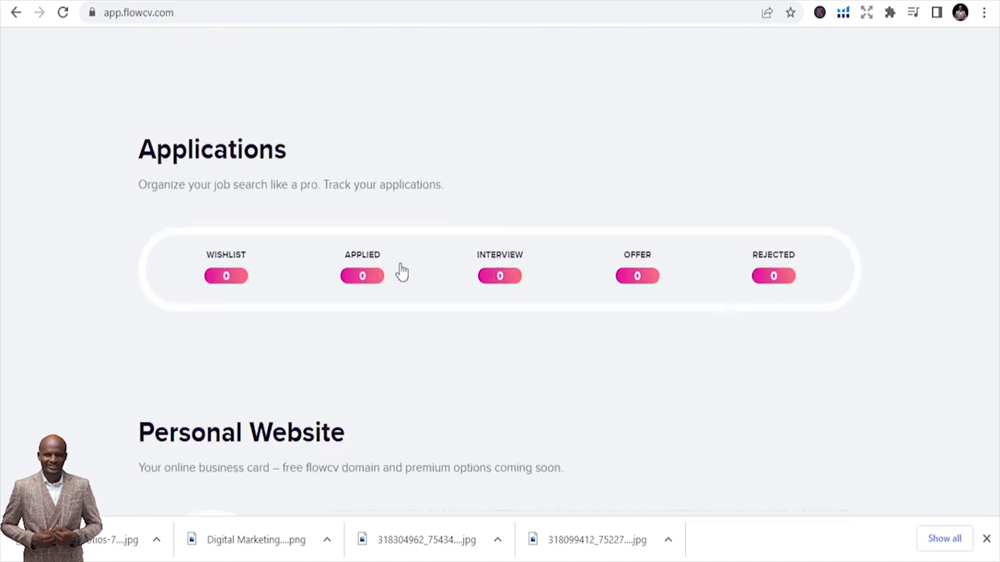
scroll(547, 193, "down", 1)
scroll(538, 203, "down", 3)
scroll(542, 219, "up", 3)
scroll(542, 224, "down", 2)
scroll(539, 250, "up", 3)
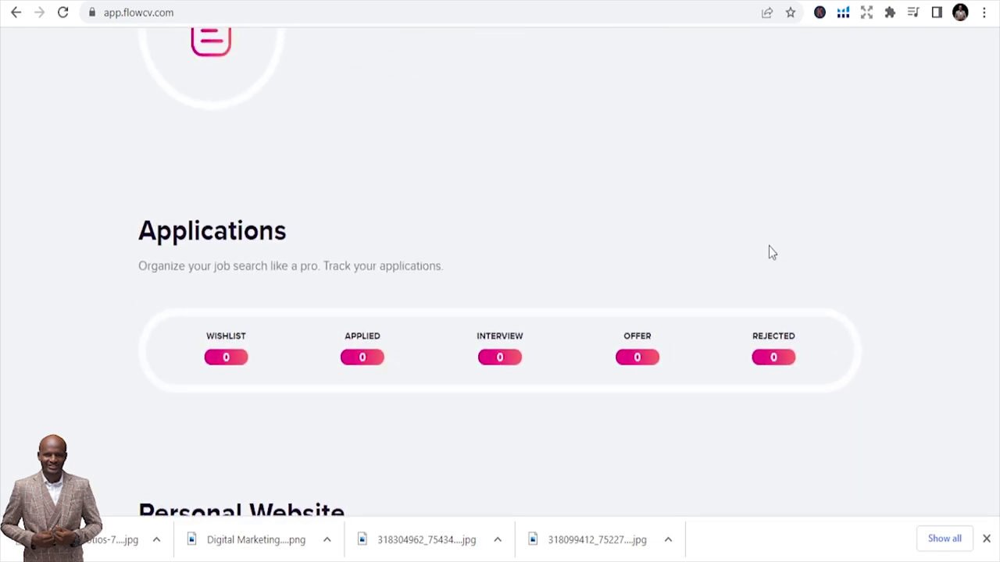
scroll(556, 305, "up", 1)
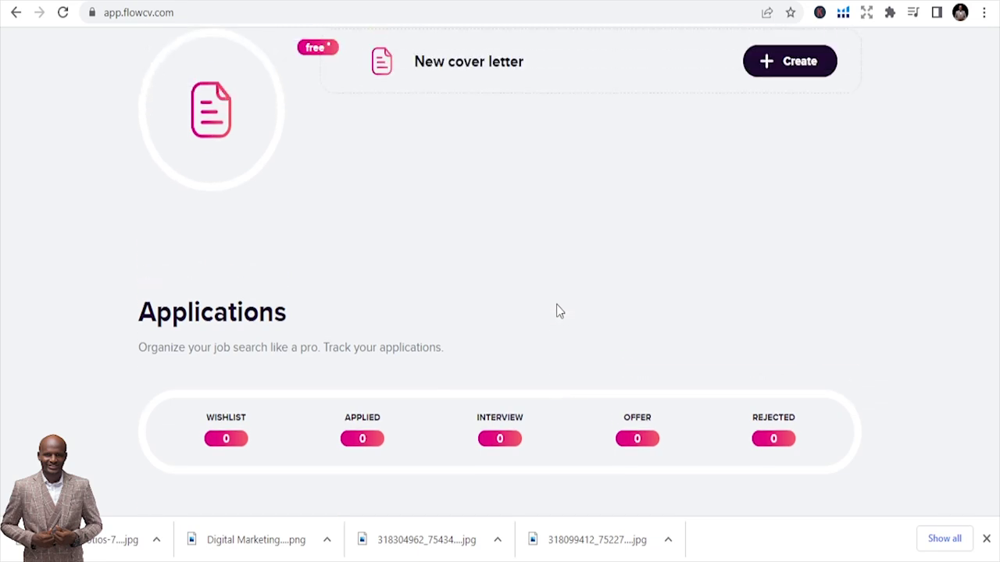
scroll(572, 328, "up", 3)
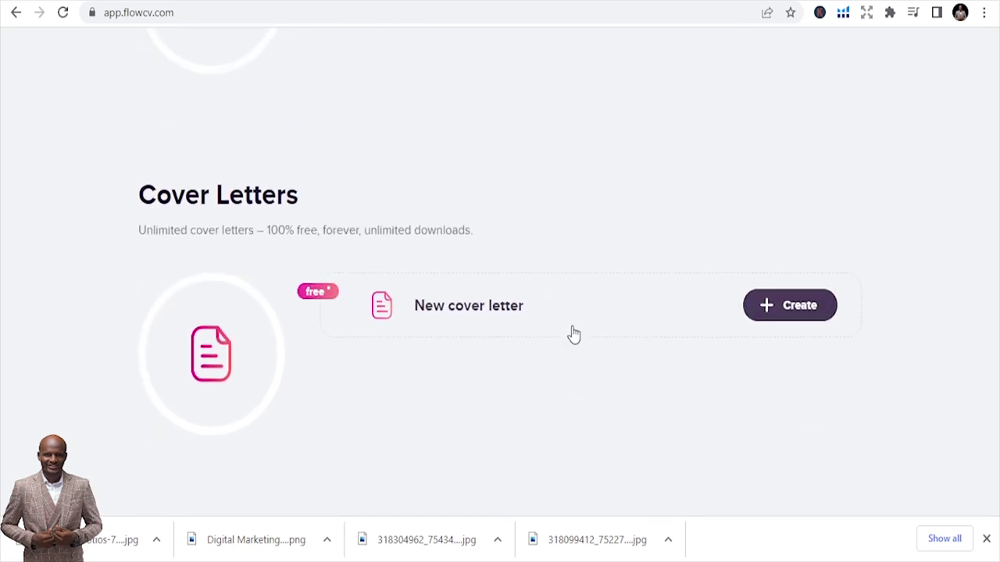
scroll(571, 331, "down", 2)
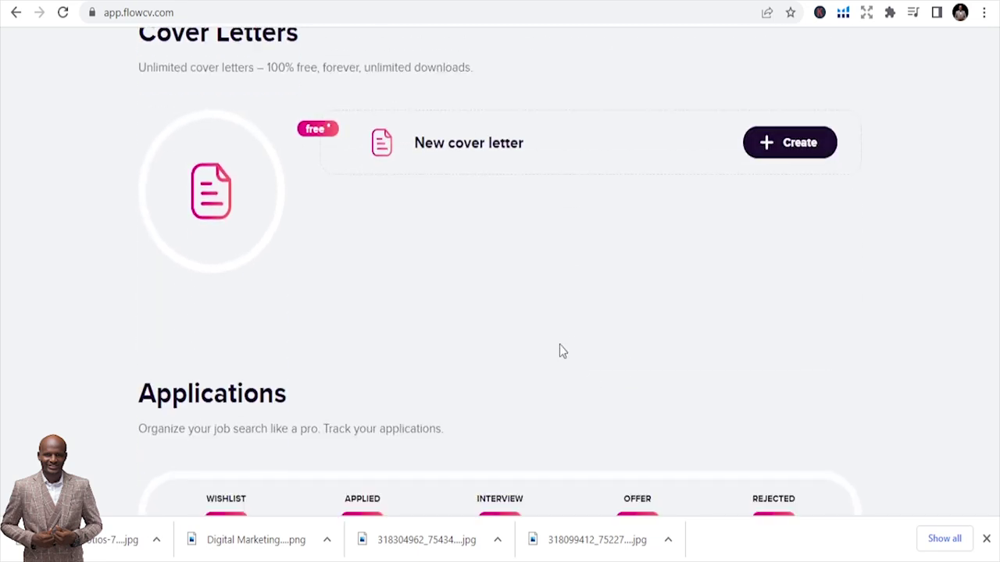
scroll(559, 348, "up", 3)
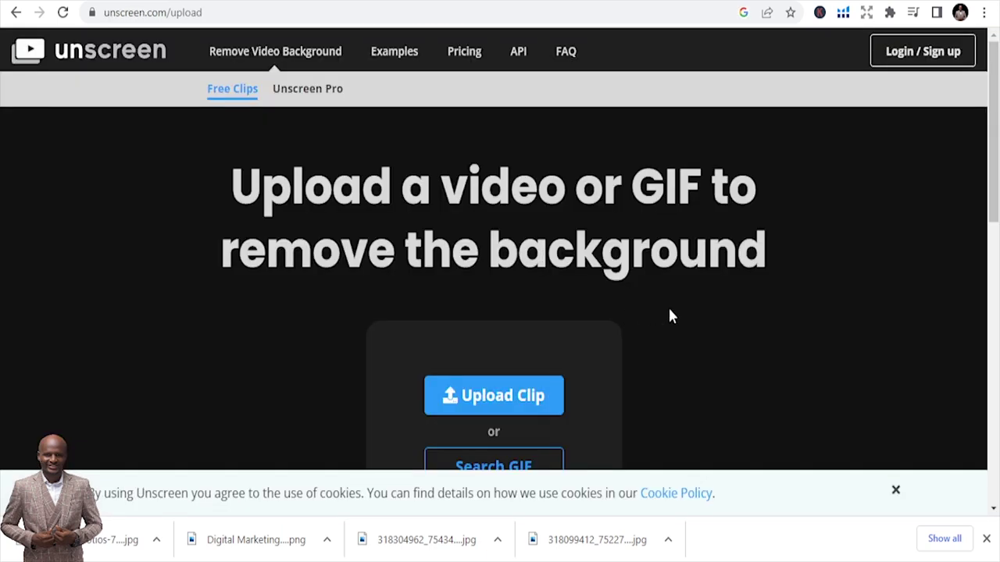
scroll(668, 310, "down", 4)
scroll(731, 314, "up", 4)
scroll(710, 289, "down", 1)
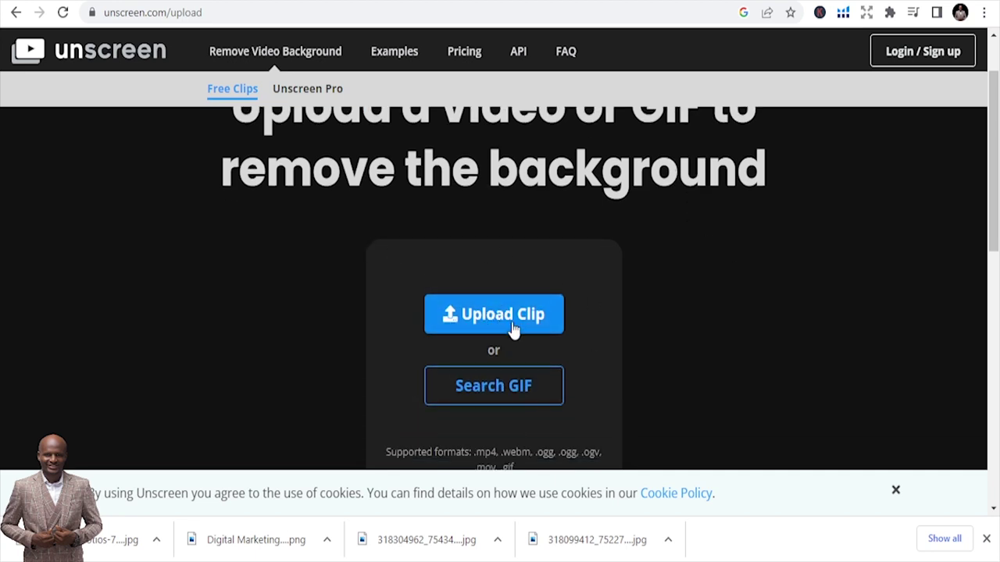
scroll(539, 325, "up", 1)
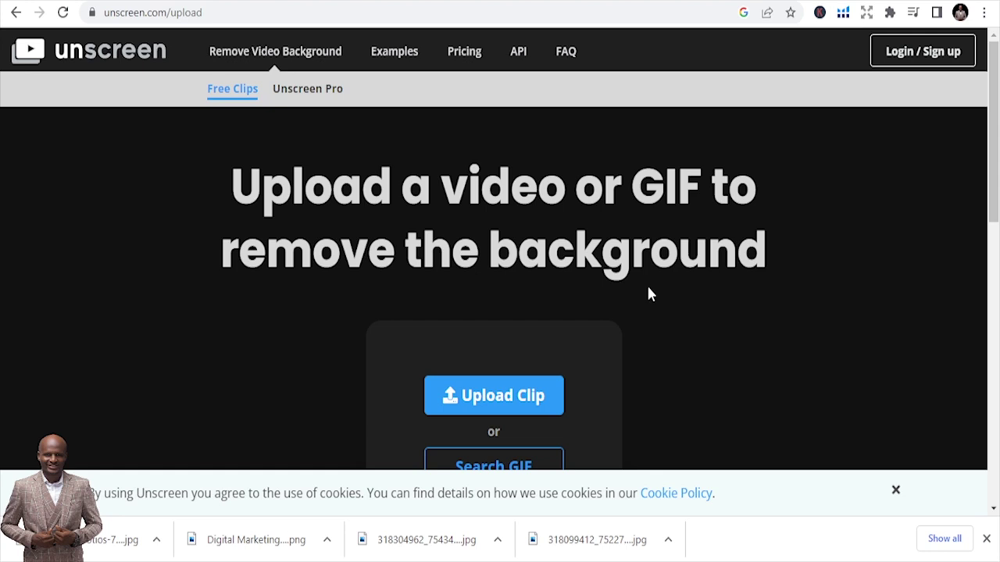
scroll(652, 290, "down", 3)
scroll(660, 328, "down", 6)
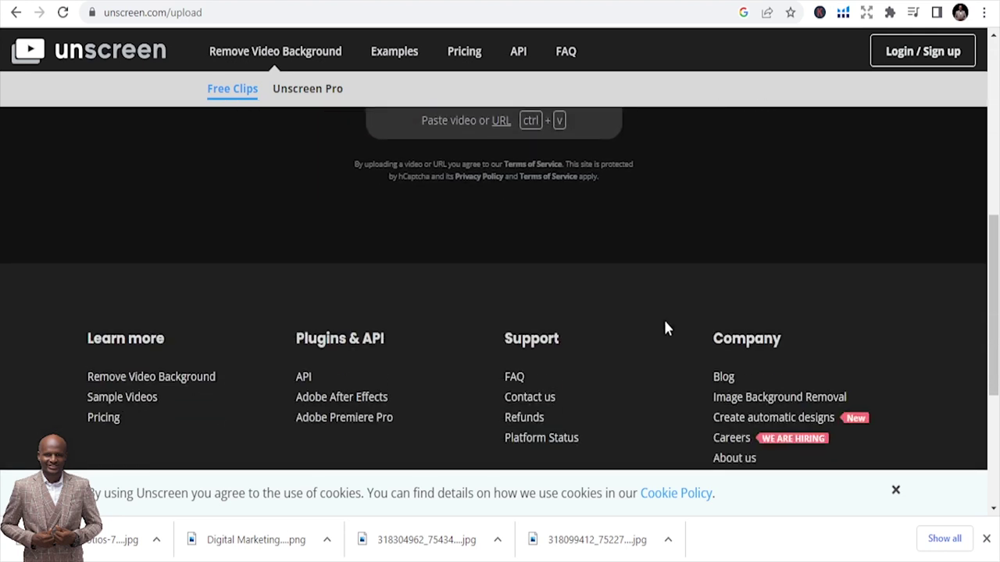
scroll(664, 328, "up", 7)
scroll(665, 329, "up", 2)
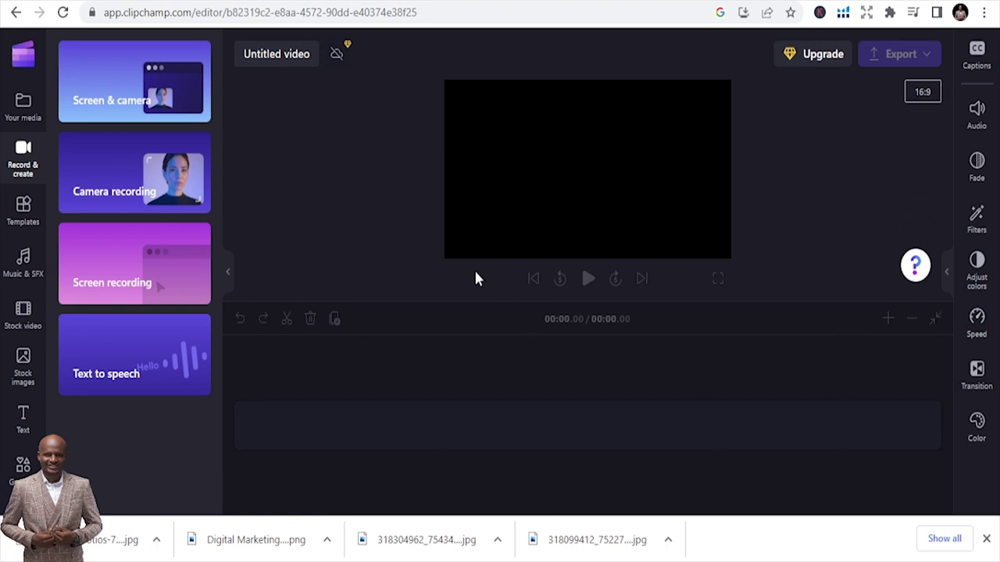
Open Clipchamp's text-to-speech generator and keep the language as English (United States)
left_click(133, 359)
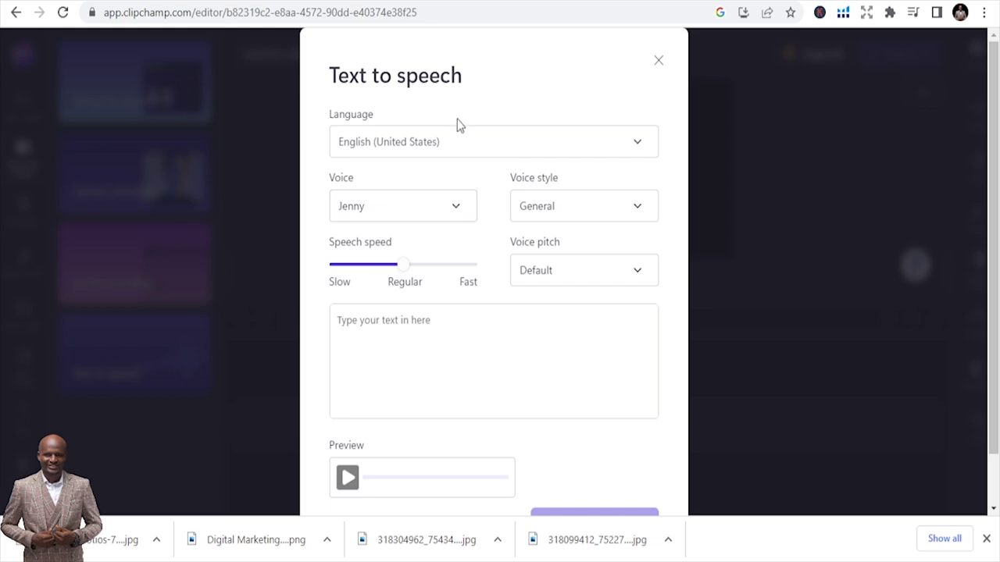
left_click(529, 149)
scroll(485, 331, "down", 3)
scroll(489, 328, "down", 15)
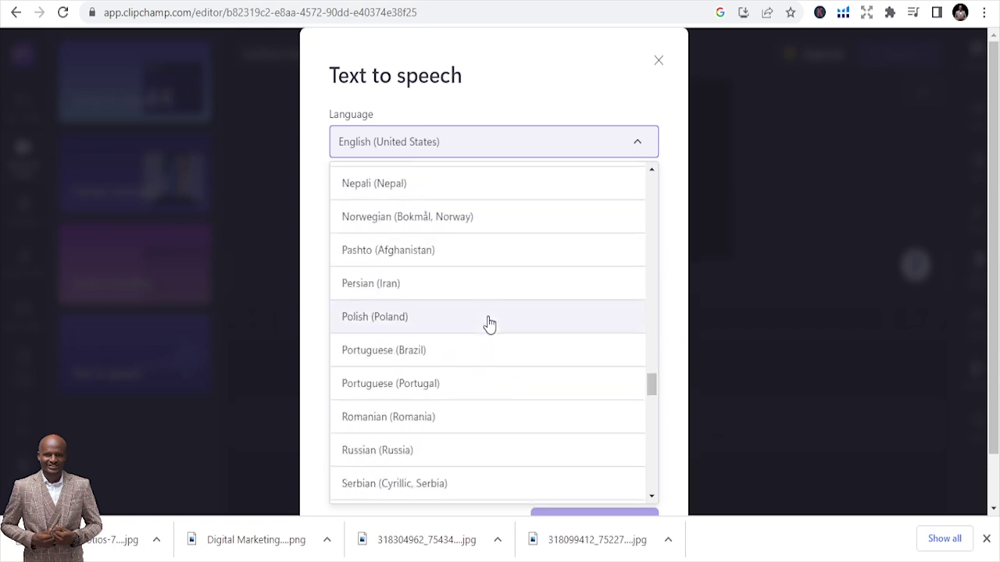
scroll(489, 324, "down", 1)
scroll(487, 325, "down", 2)
scroll(487, 326, "up", 9)
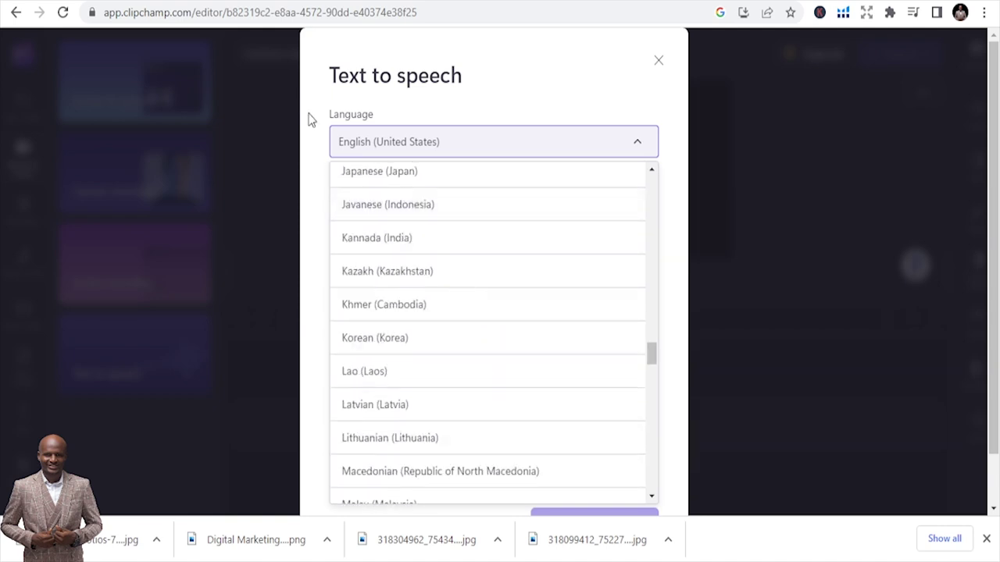
left_click(406, 142)
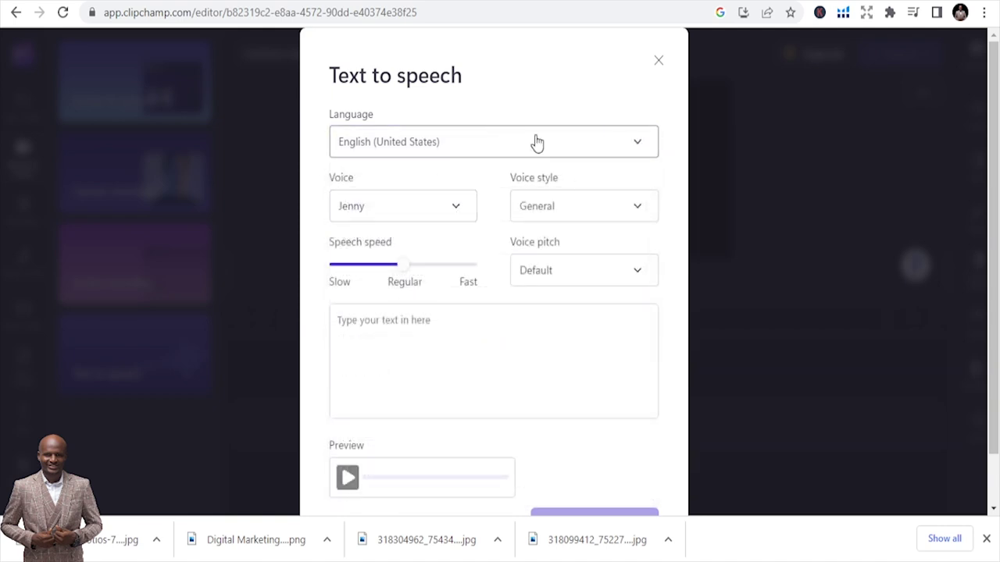
Set the Jenny voice's style to Customer Service
left_click(584, 206)
scroll(590, 344, "down", 3)
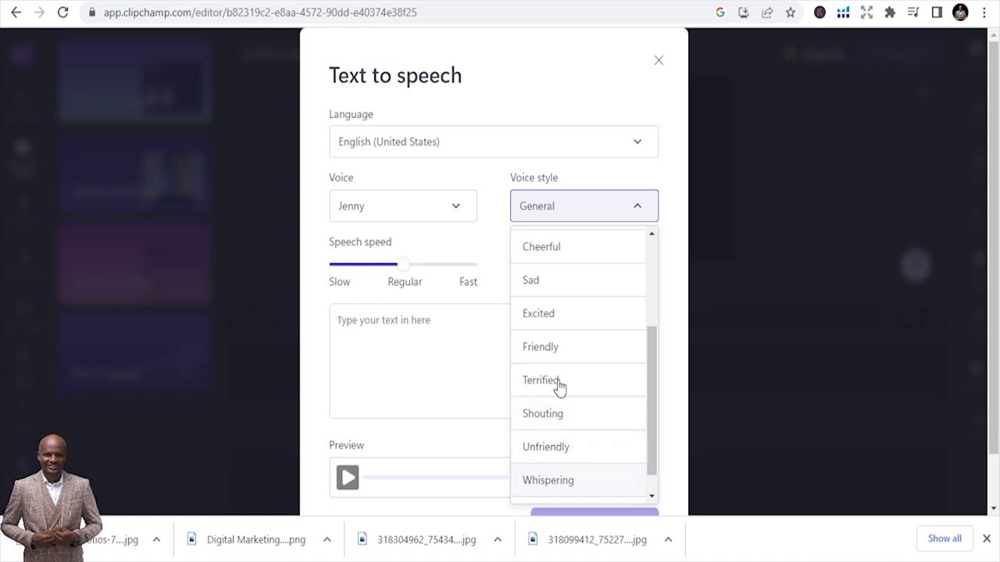
scroll(558, 285, "up", 1)
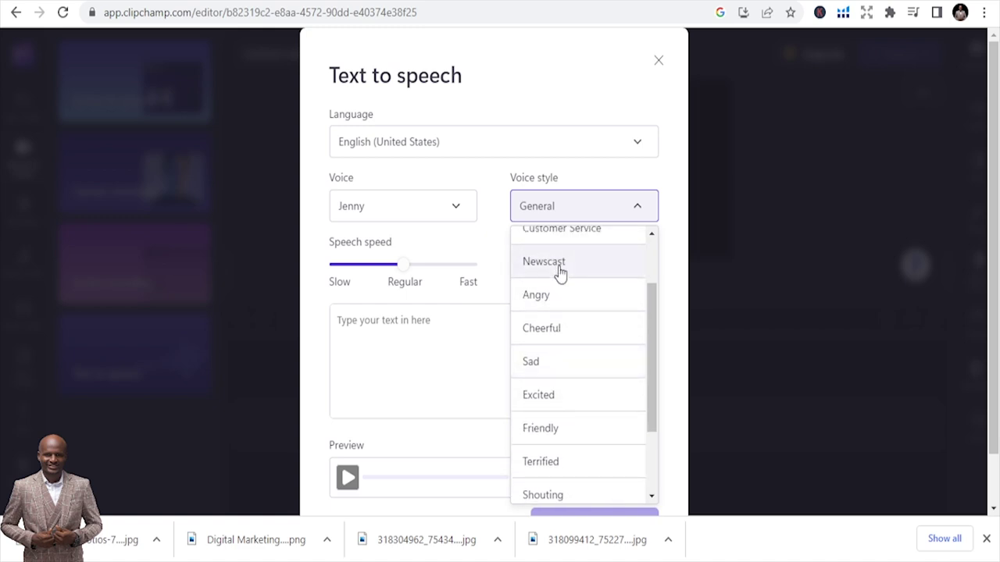
scroll(560, 282, "up", 1)
left_click(574, 311)
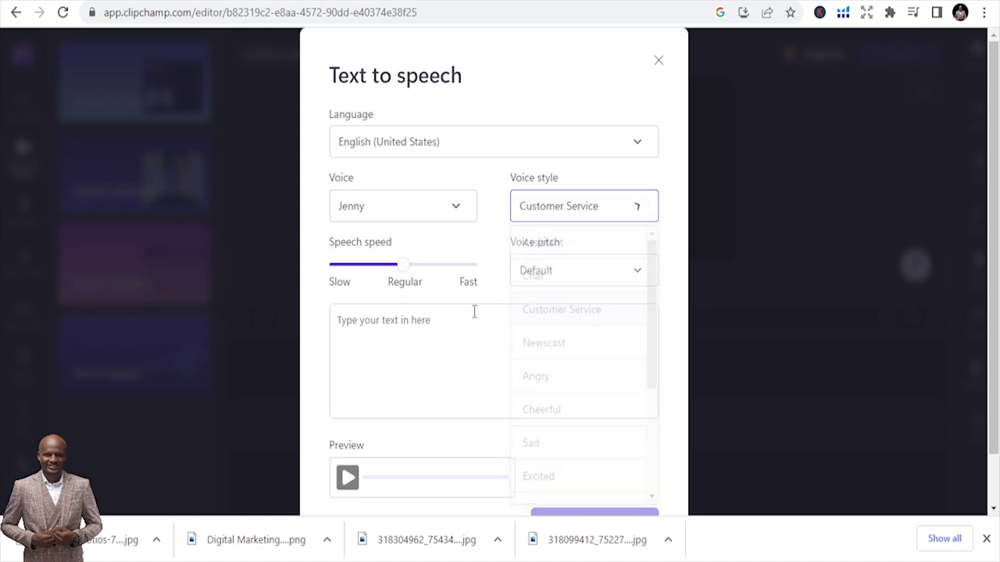
scroll(418, 308, "down", 1)
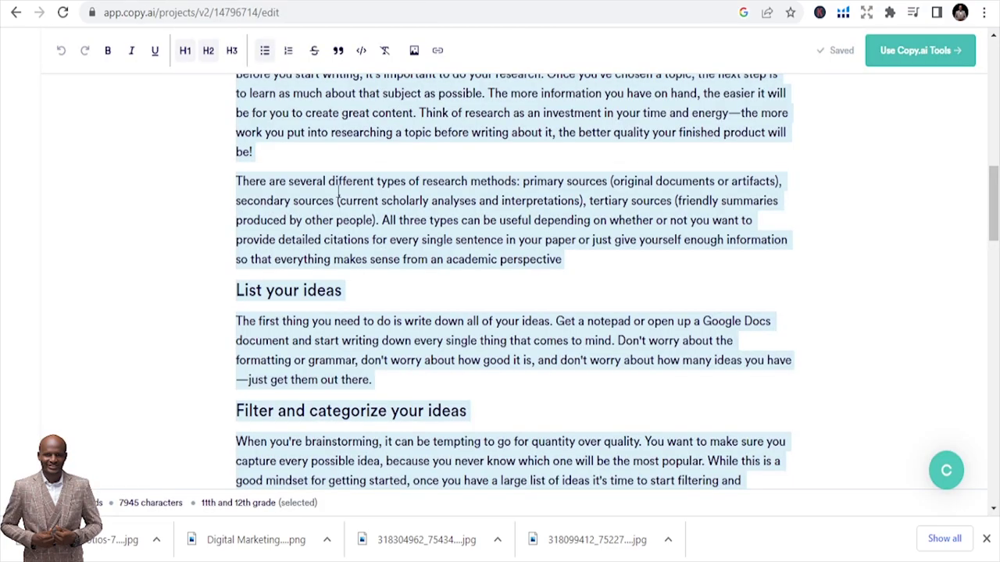
Select only the Introduction paragraph of the 'How to generate content online' post
scroll(400, 231, "up", 10)
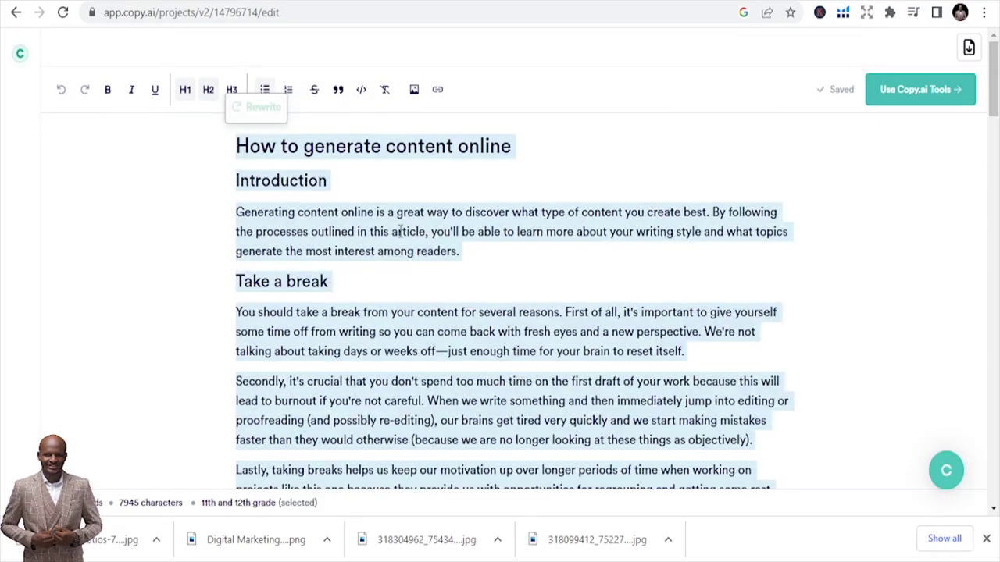
left_click(400, 231)
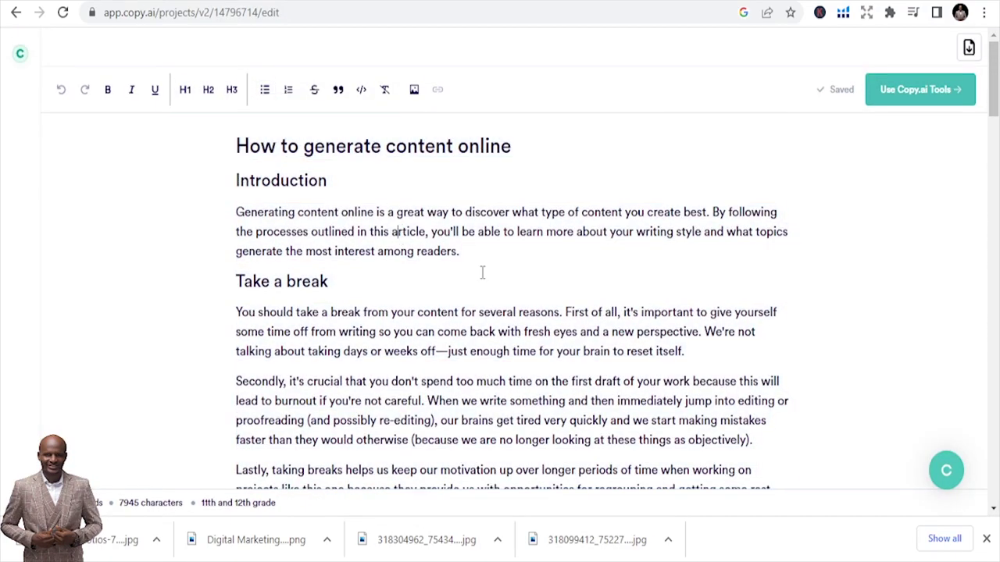
left_click_drag(463, 249, 232, 203)
key("ctrl+c")
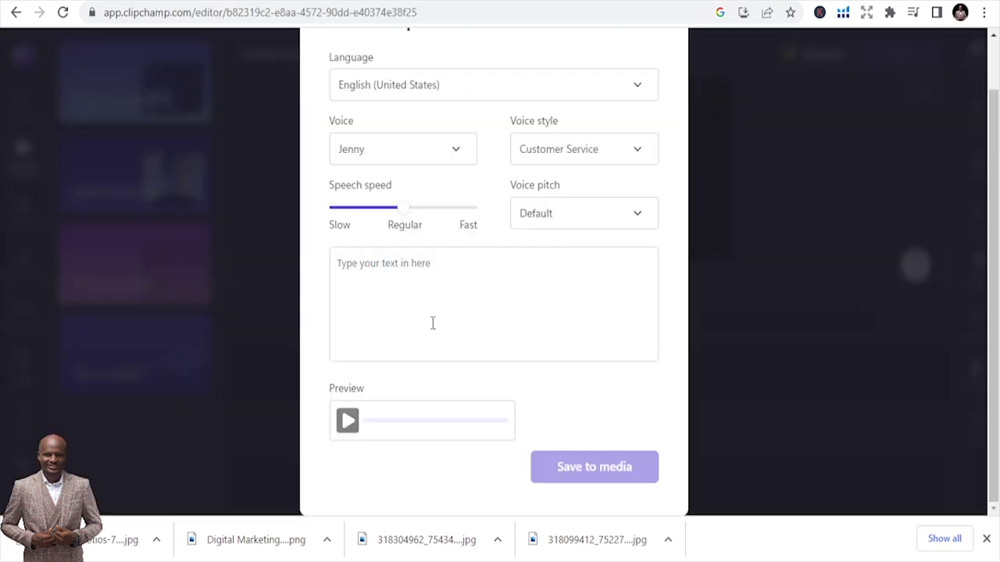
Paste the Introduction as the speech script, preview it, and save it to the media library
left_click(391, 278)
key("ctrl+v")
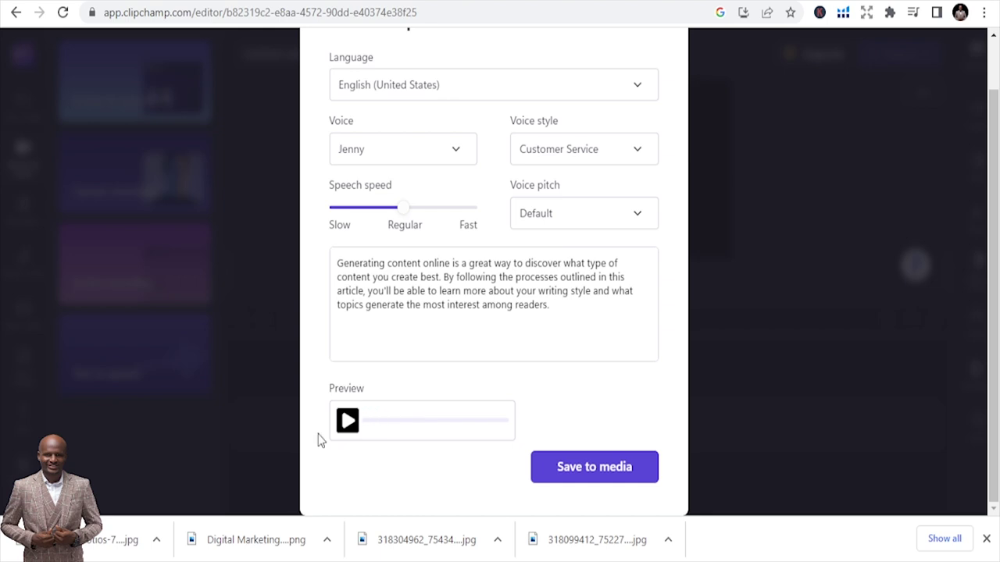
left_click(346, 421)
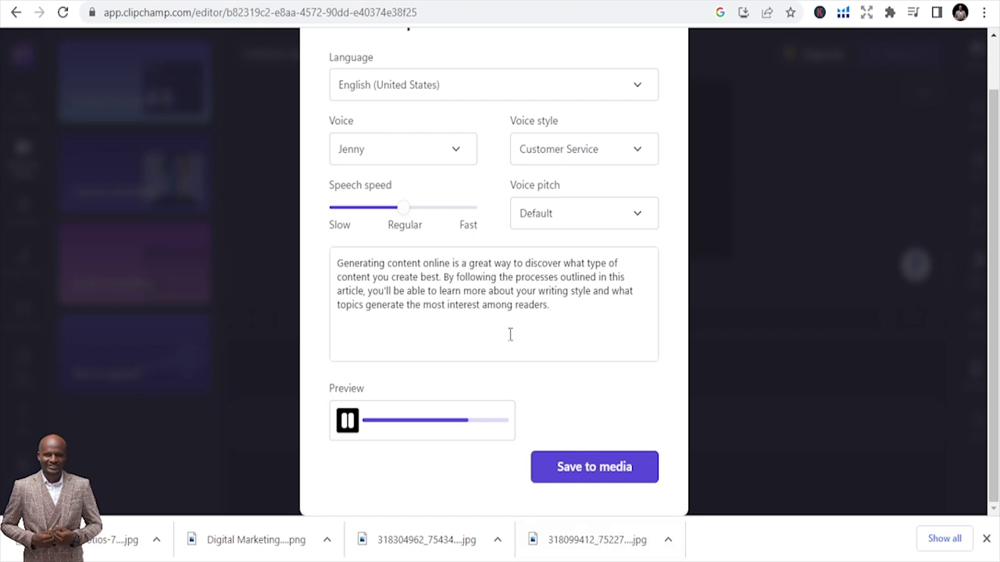
left_click(358, 420)
left_click(560, 471)
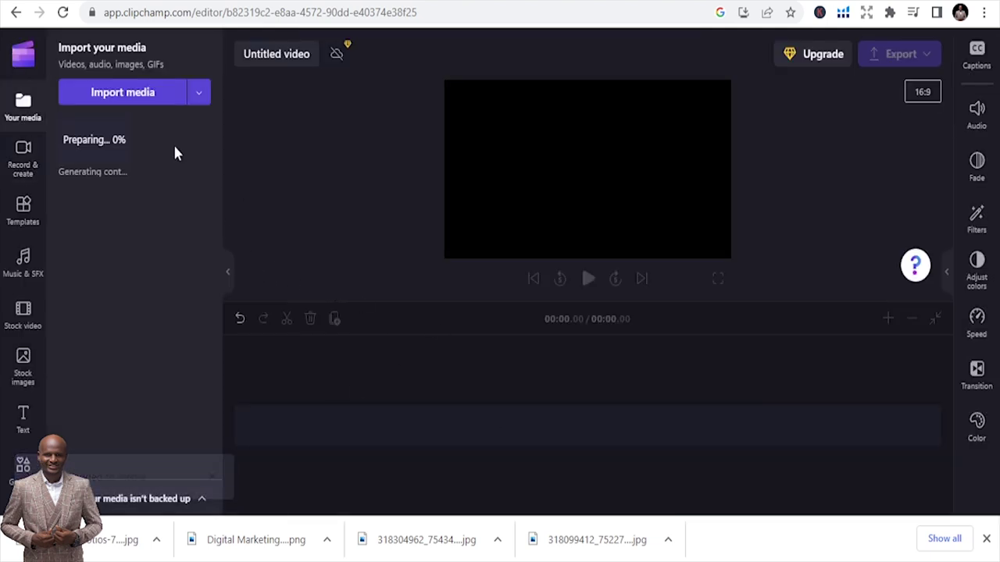